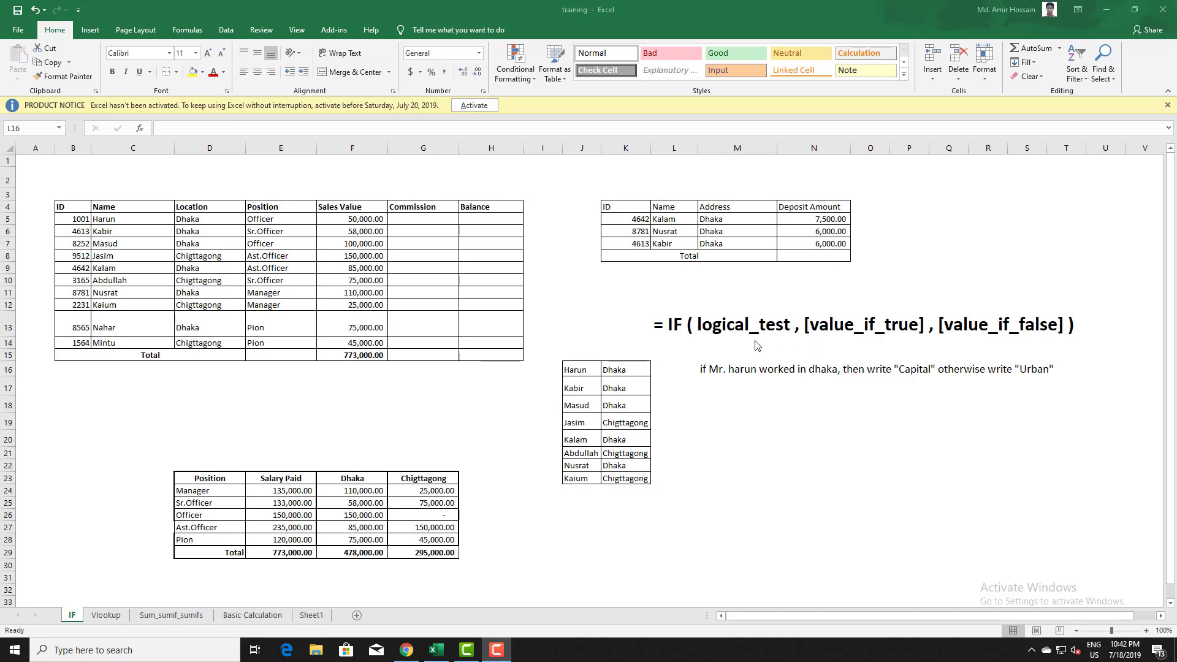
Examine the IF syntax in row 13, the Capital/Urban condition in M16 and the locations in column K.
{"action": "left_click", "coordinate": [703, 330]}
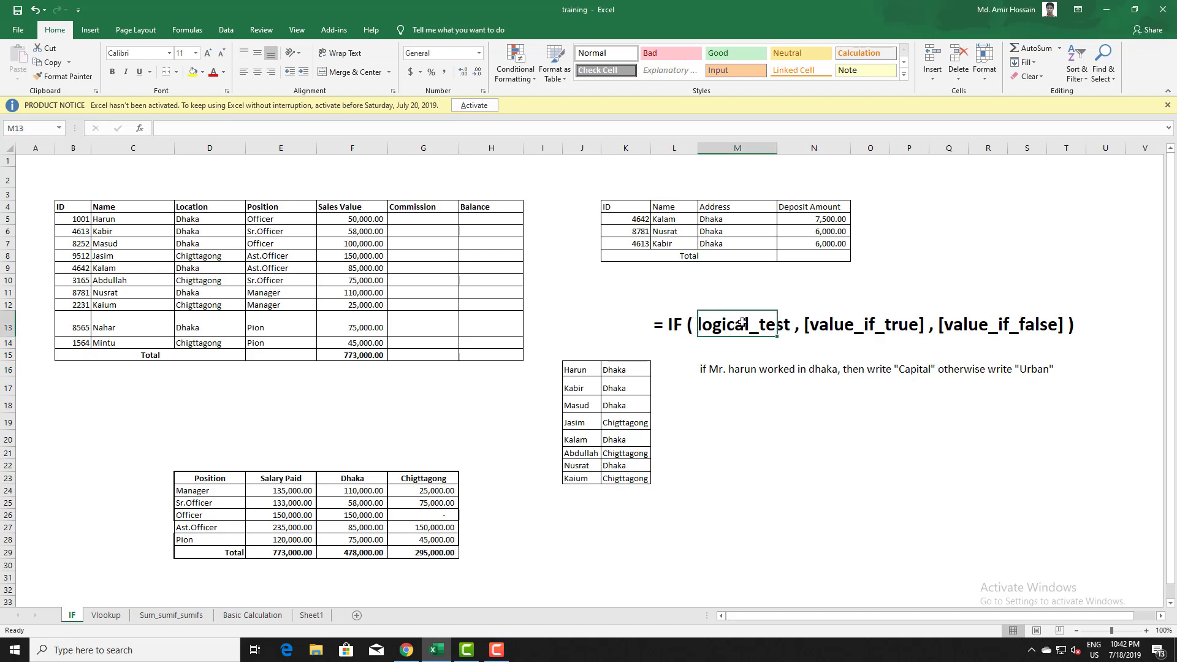
{"action": "left_click", "coordinate": [876, 331]}
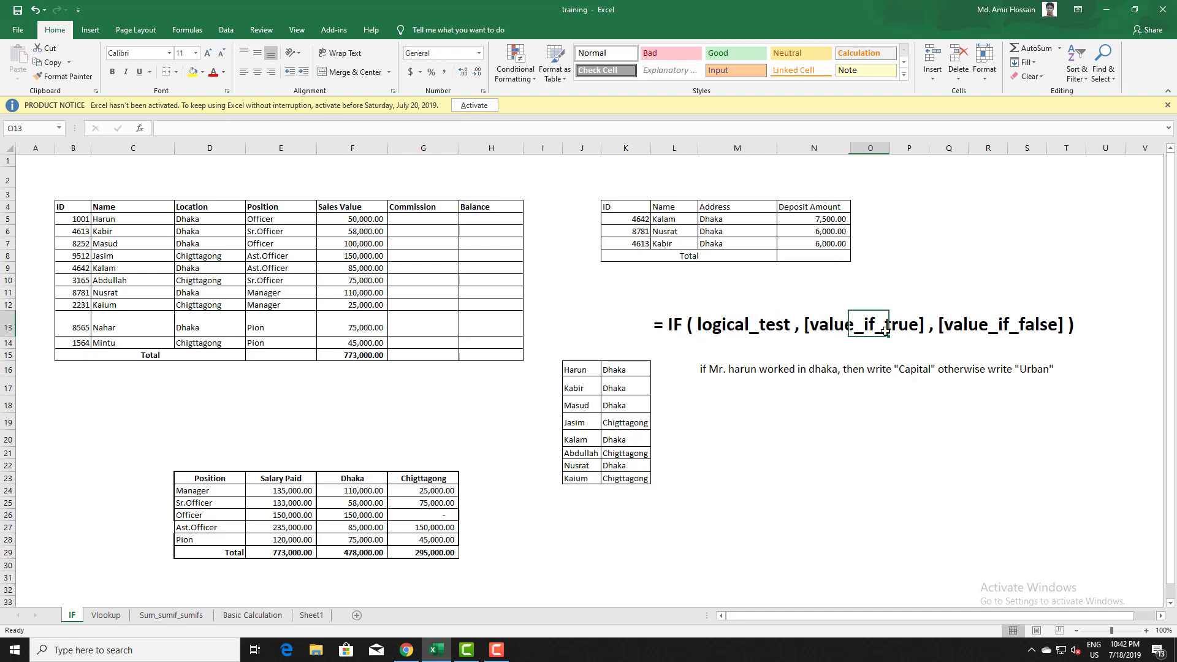
{"action": "left_click", "coordinate": [981, 329]}
{"action": "left_click", "coordinate": [1030, 330]}
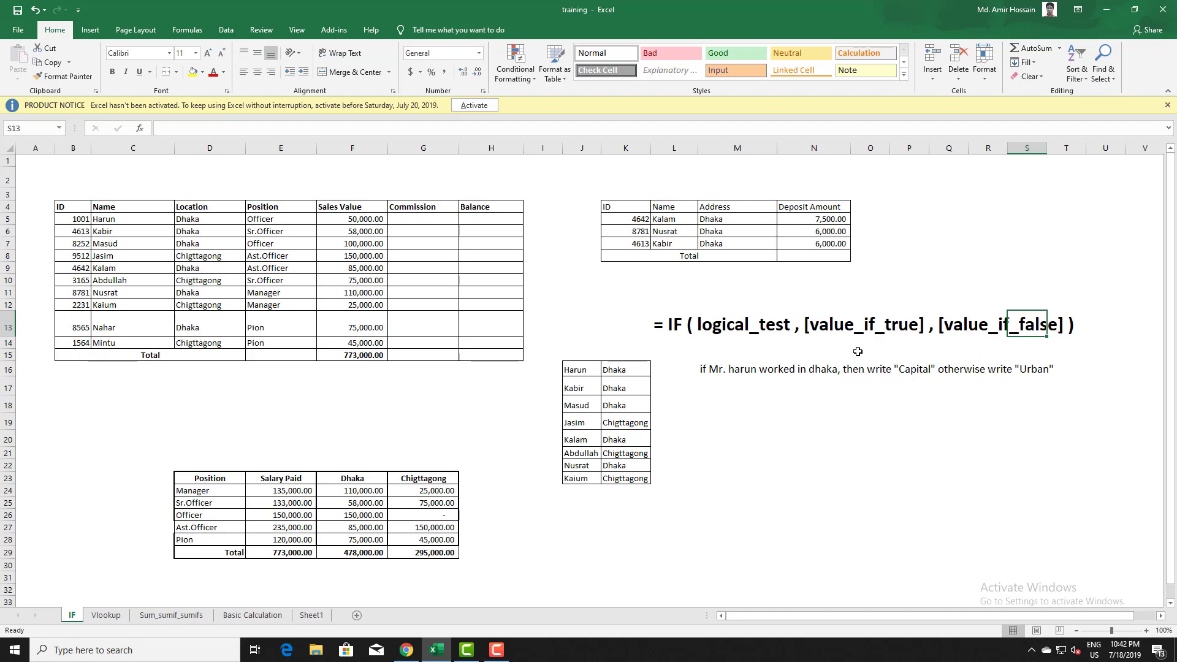
{"action": "double_click", "coordinate": [668, 370]}
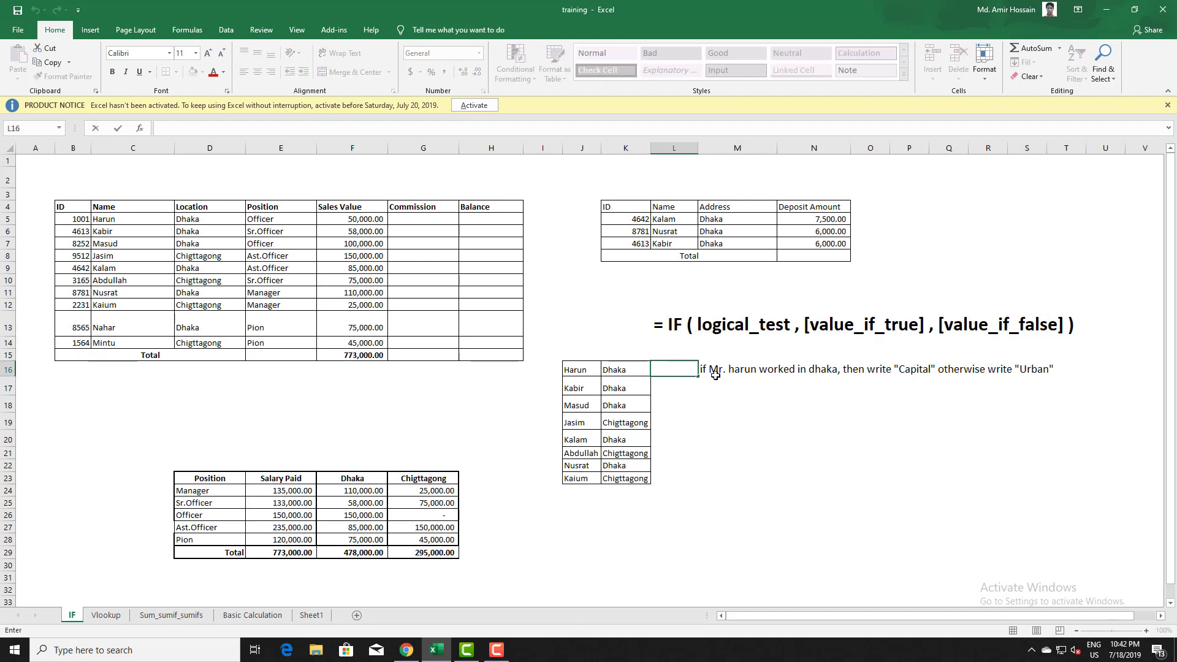
{"action": "left_click", "coordinate": [718, 388]}
{"action": "left_click", "coordinate": [716, 372]}
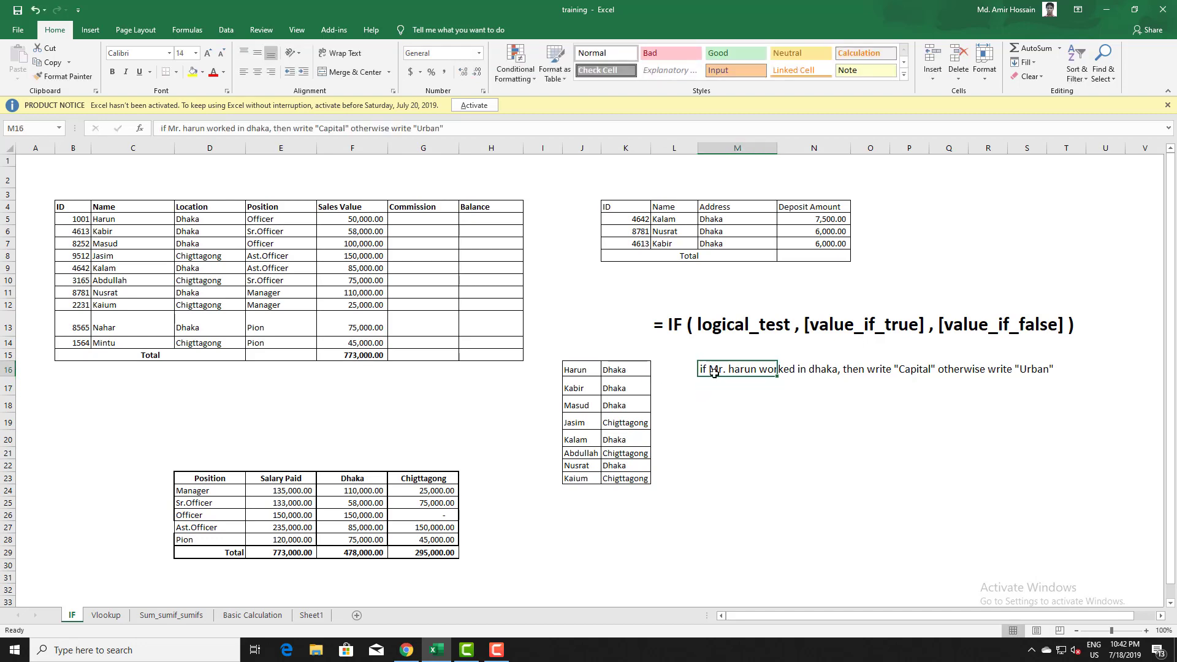
{"action": "left_click", "coordinate": [582, 370]}
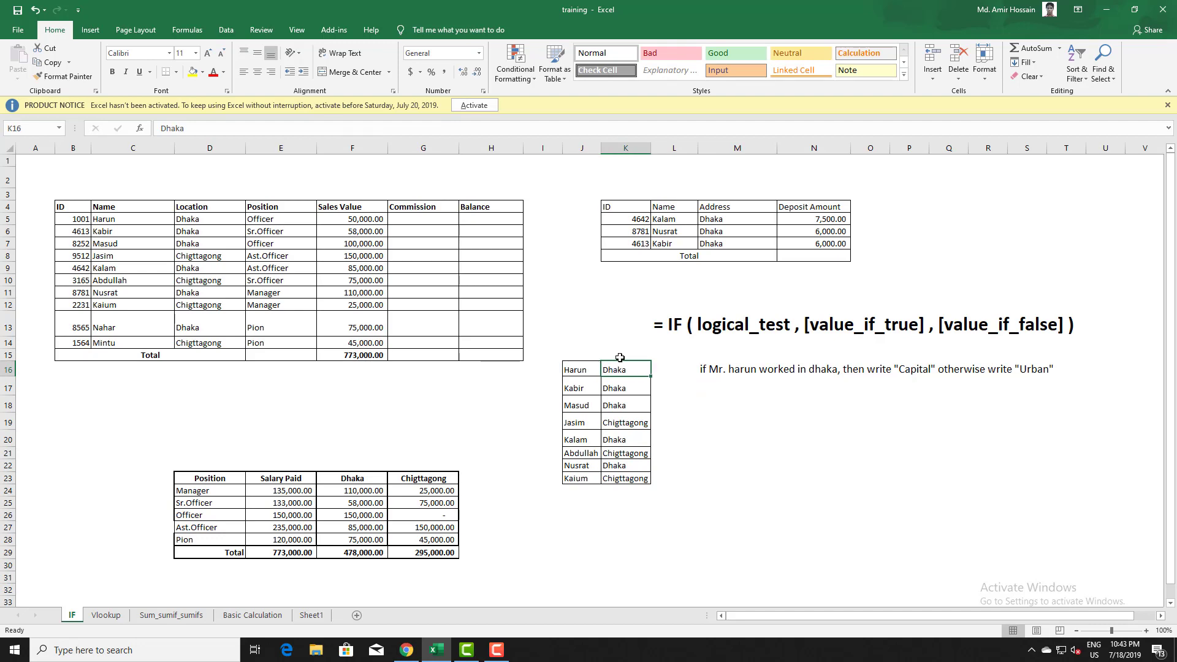
{"action": "left_click_drag", "start_coordinate": [620, 354], "coordinate": [619, 485]}
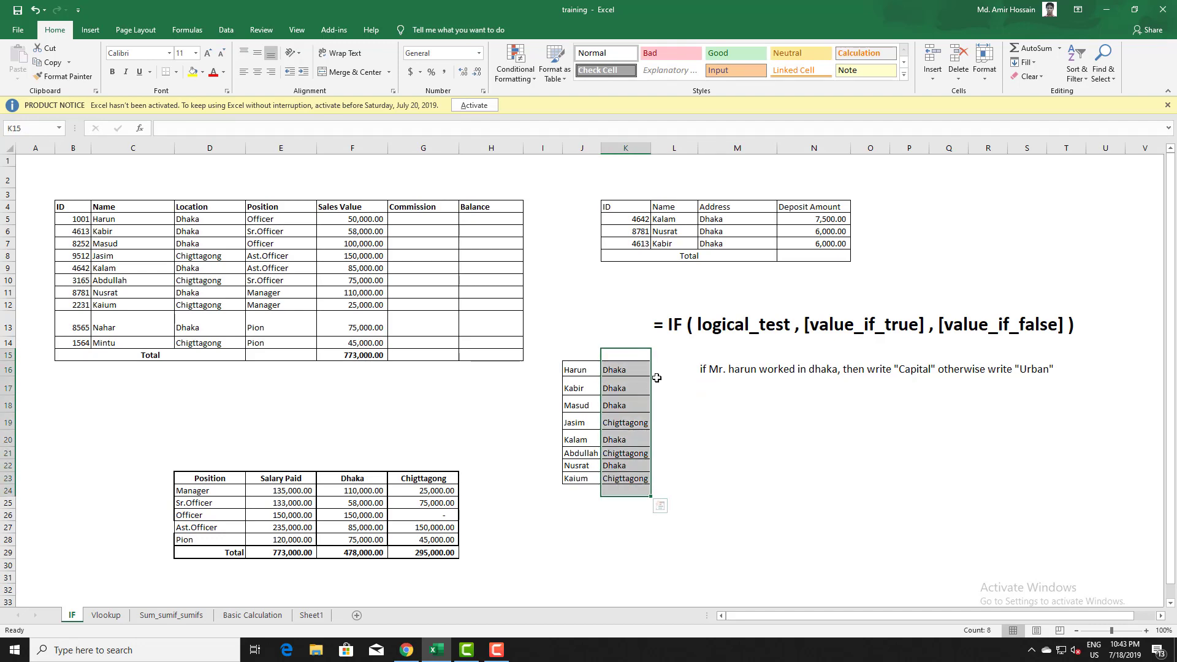
{"action": "left_click", "coordinate": [631, 370]}
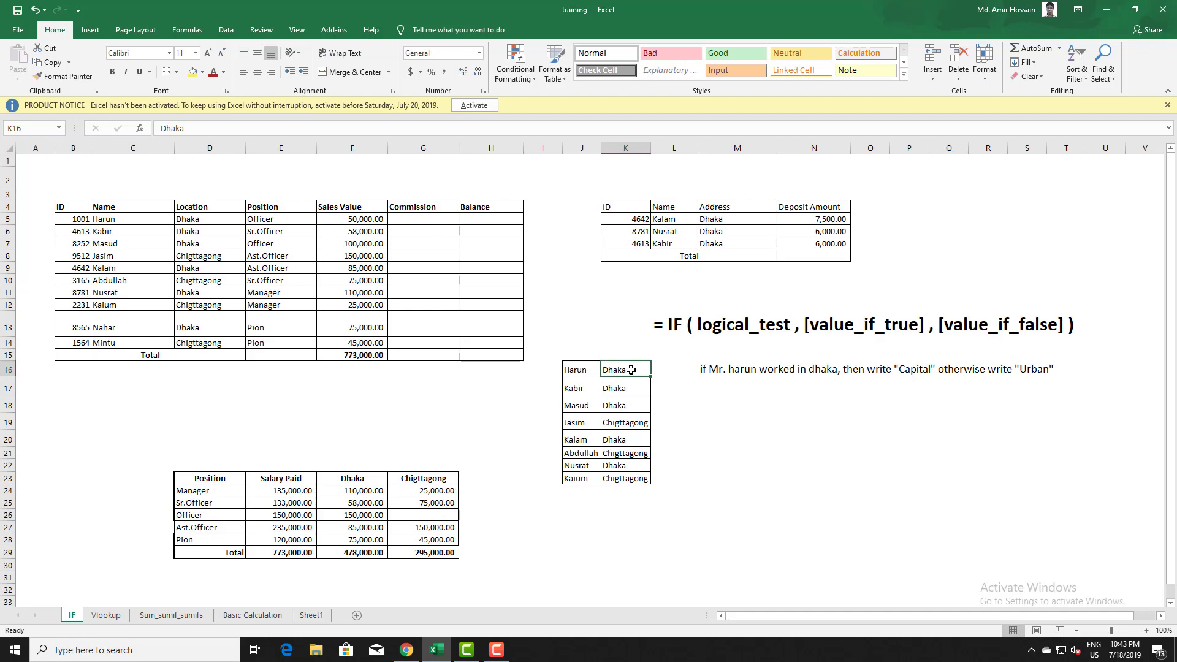
Start an IF formula in L16 whose logical test checks whether K16 equals "Dhaka".
{"action": "left_click", "coordinate": [674, 368]}
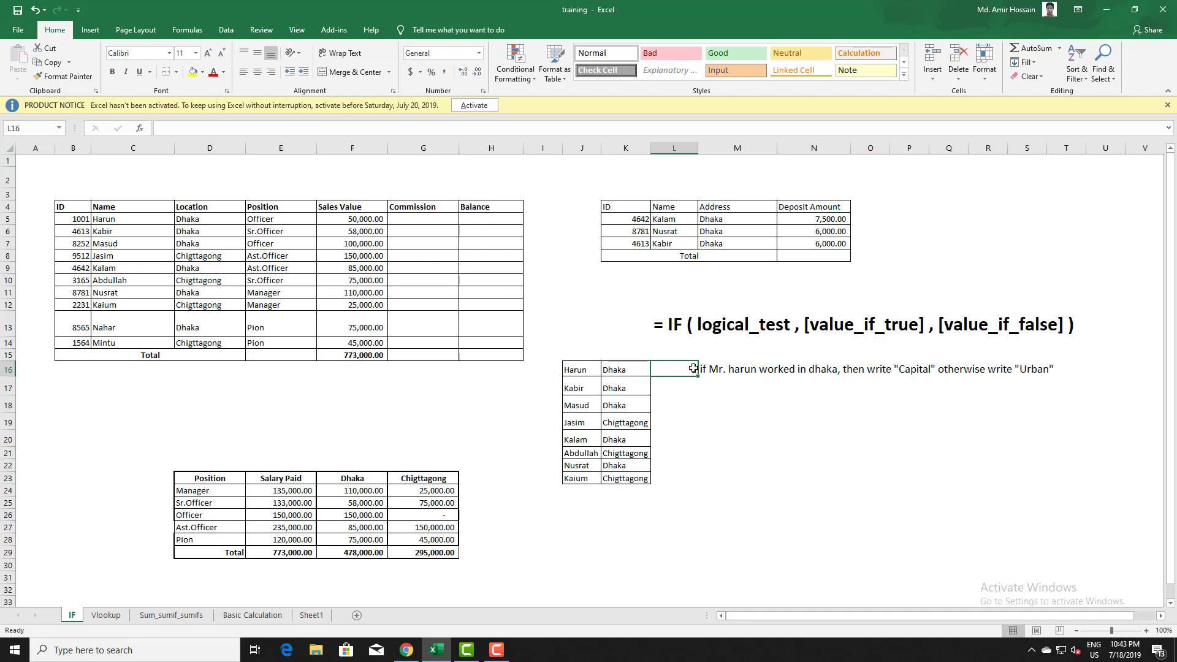
{"action": "type", "text": "="}
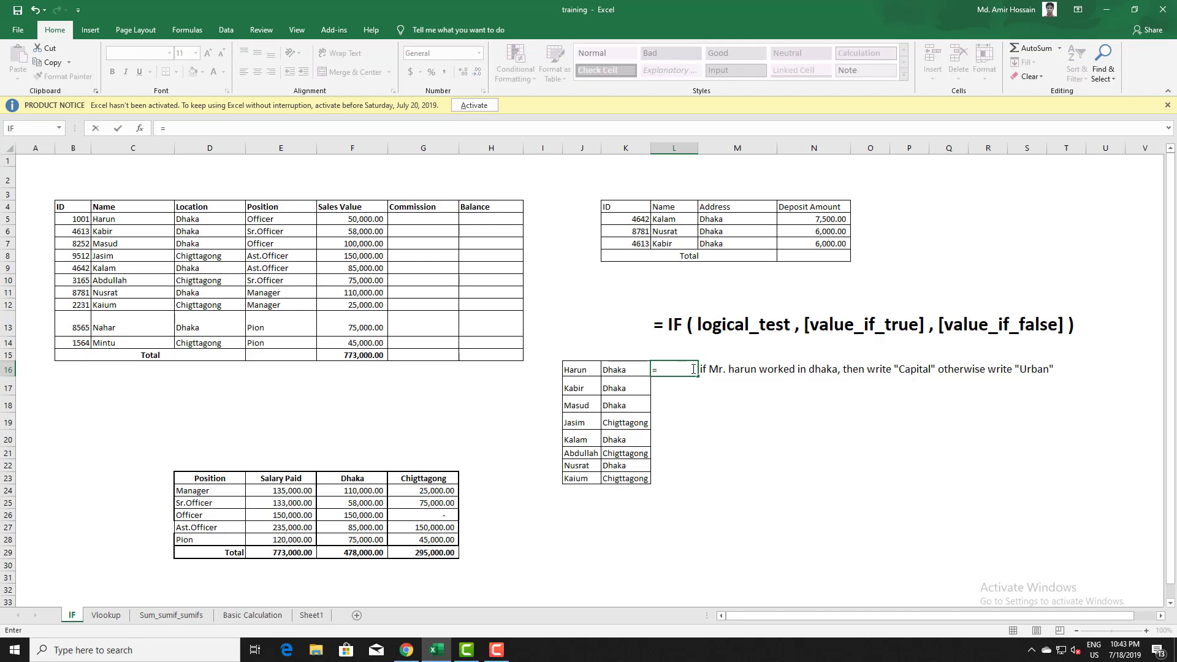
{"action": "type", "text": "IF("}
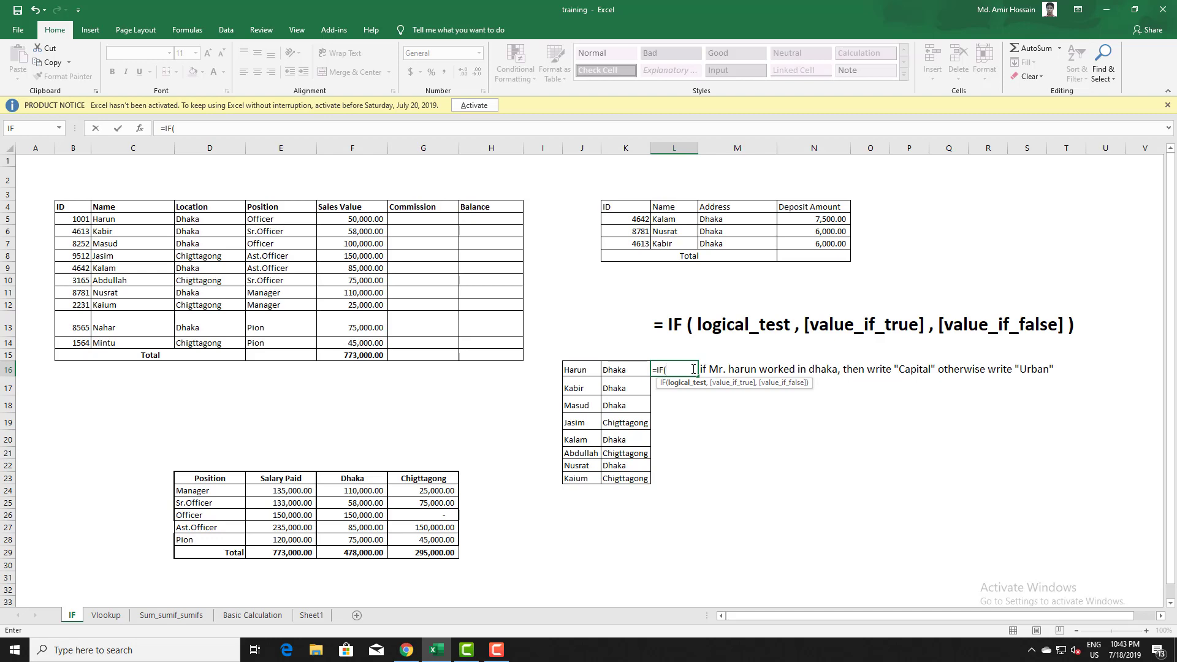
{"action": "left_click", "coordinate": [633, 368]}
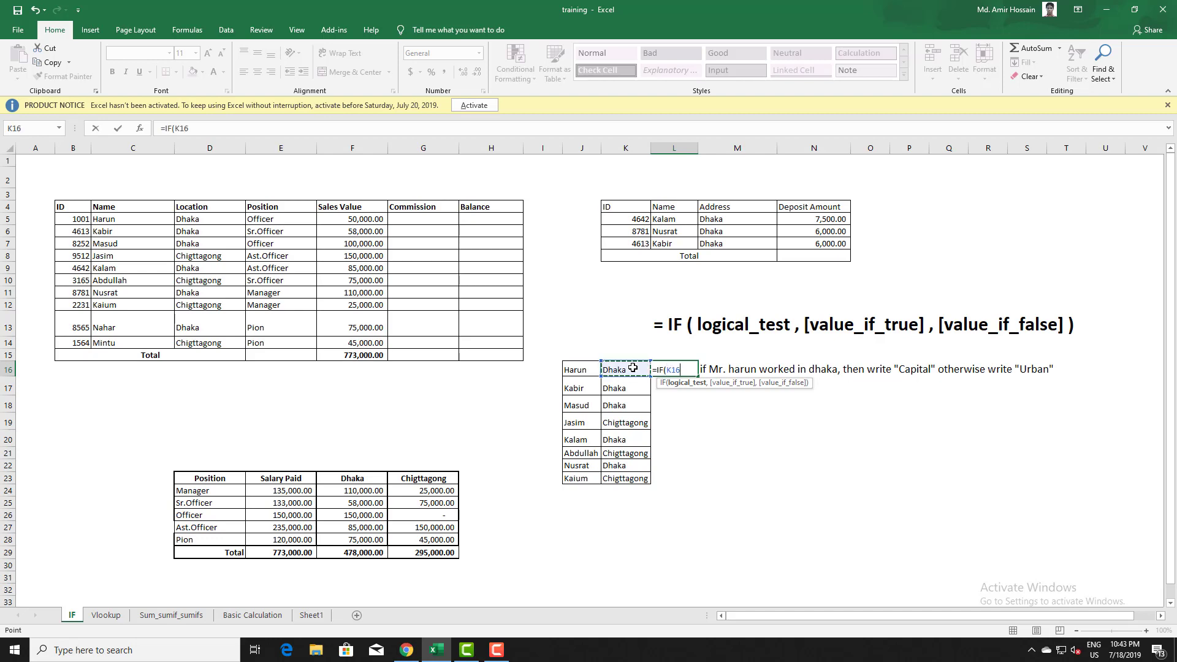
{"action": "type", "text": "=\"\""}
{"action": "left_click", "coordinate": [689, 369]}
{"action": "type", "text": "Dhaka"}
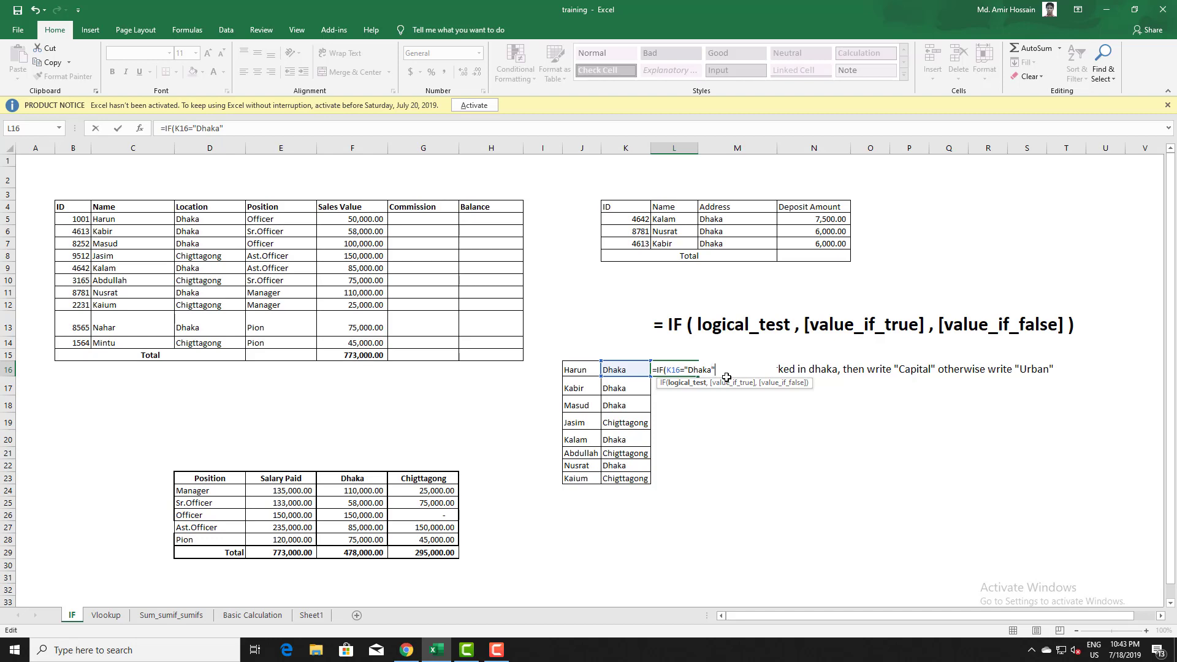
Complete the L16 IF formula so it returns "Capital" when the test is true and "Urban" when false.
{"action": "key", "text": "End"}
{"action": "type", "text": ","}
{"action": "type", "text": "\",\""}
{"action": "type", "text": "Capio"}
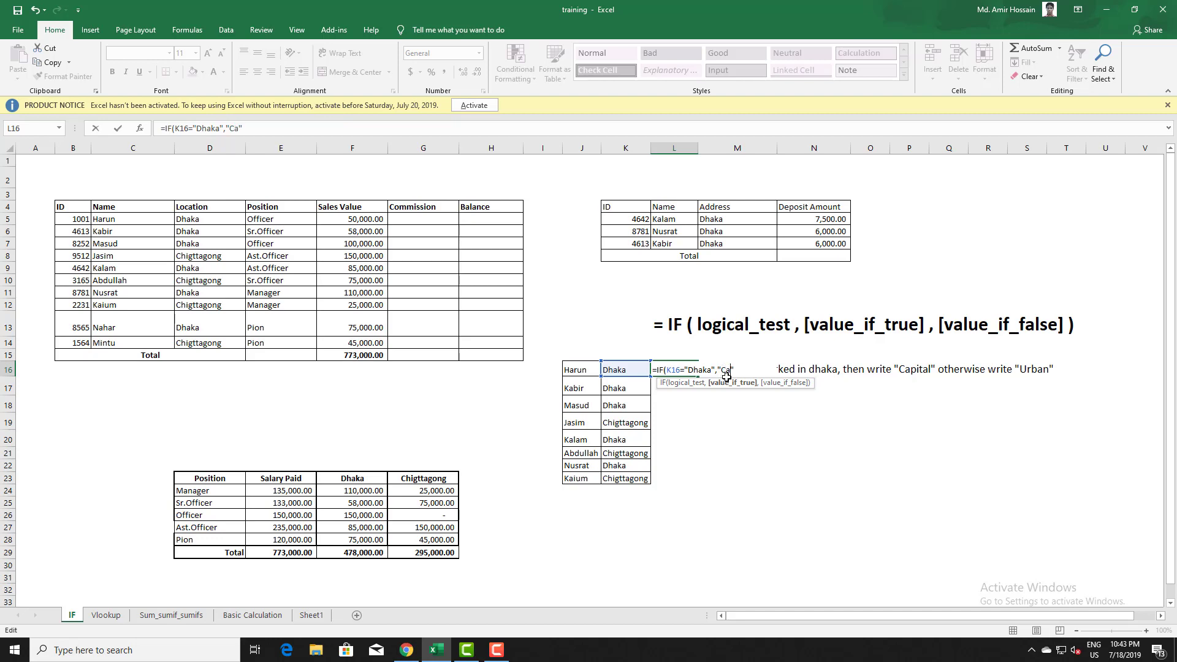
{"action": "key", "text": "BackSpace"}
{"action": "type", "text": "tal\","}
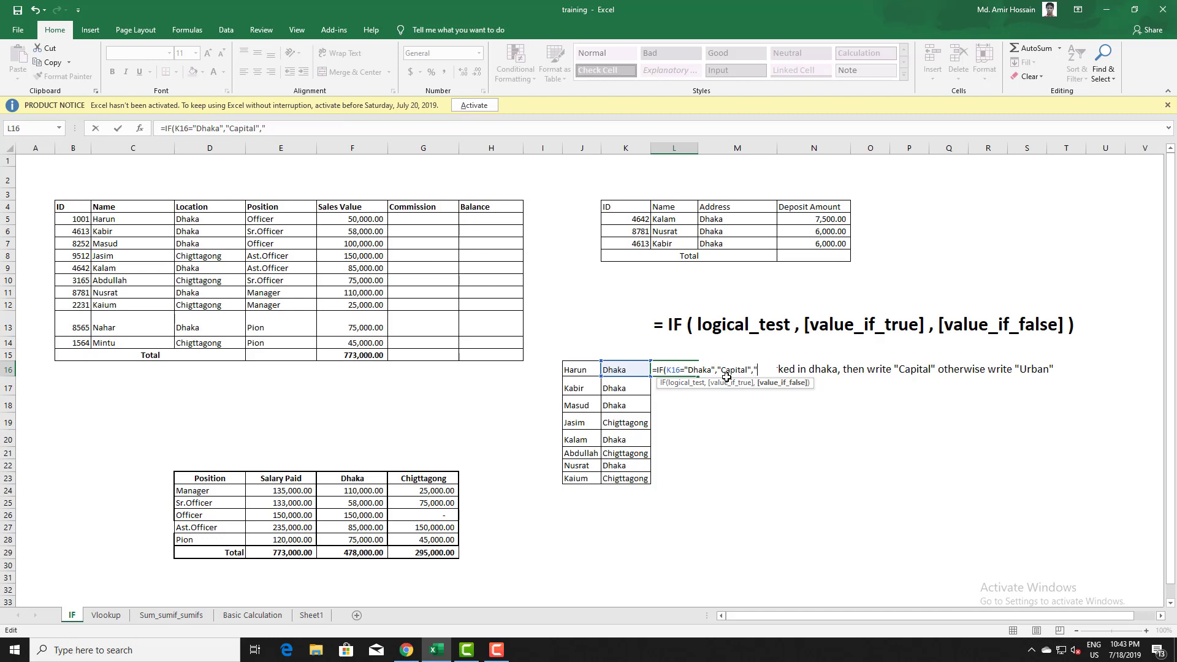
{"action": "type", "text": "\"\""}
{"action": "type", "text": ")"}
{"action": "type", "text": "Urban"}
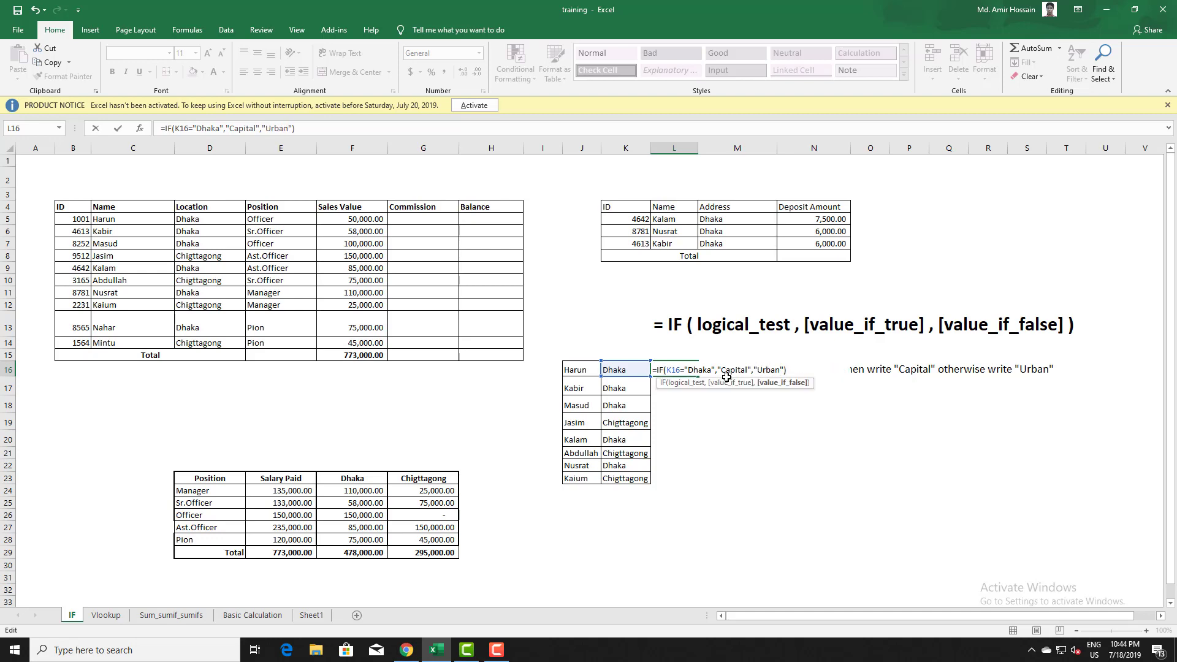
{"action": "key", "text": "Return"}
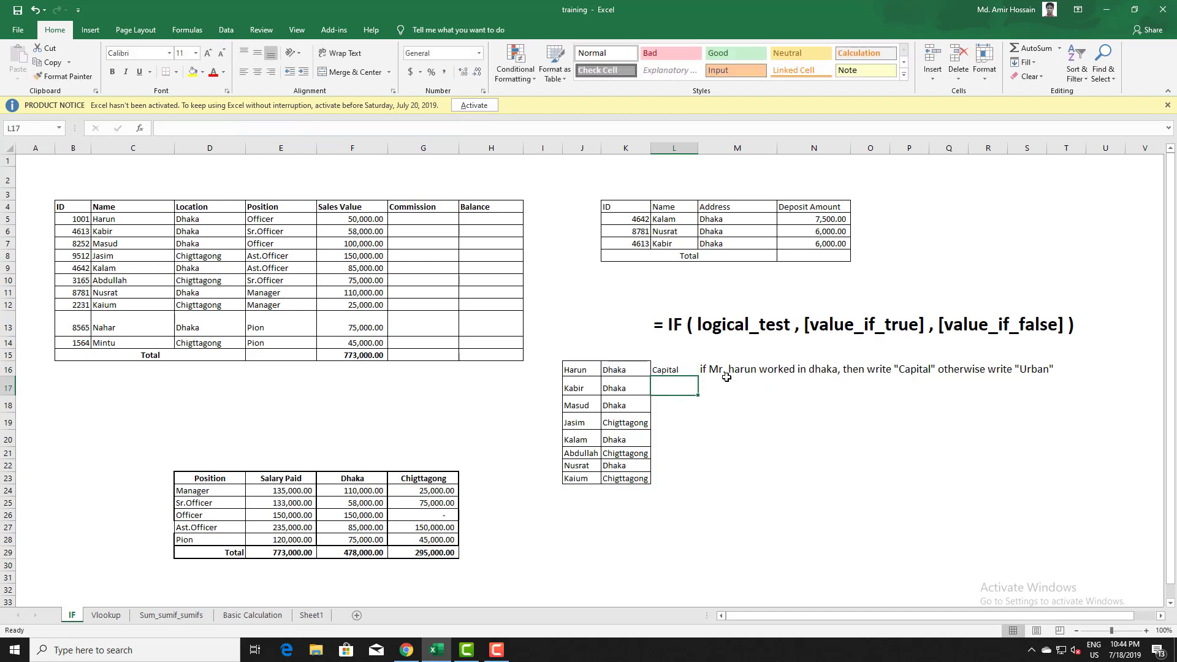
Fill the L16 formula down through L23 and check the copied formulas in L17 to L19.
{"action": "left_click", "coordinate": [670, 369]}
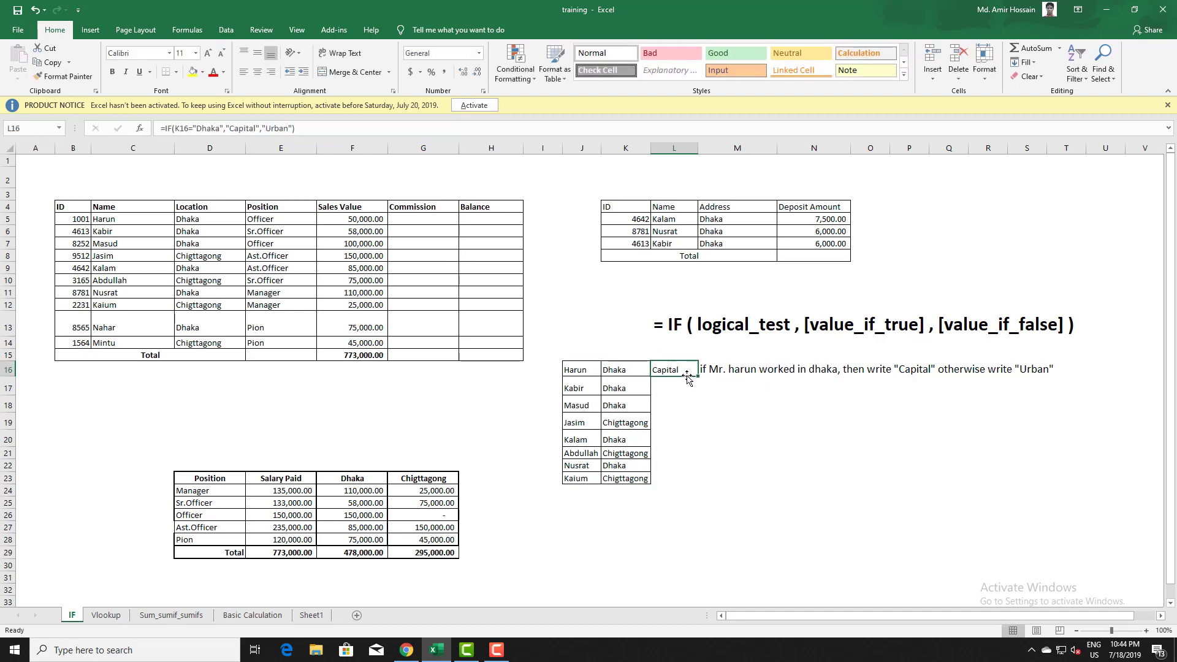
{"action": "left_click_drag", "start_coordinate": [698, 377], "coordinate": [698, 482]}
{"action": "left_click", "coordinate": [656, 390]}
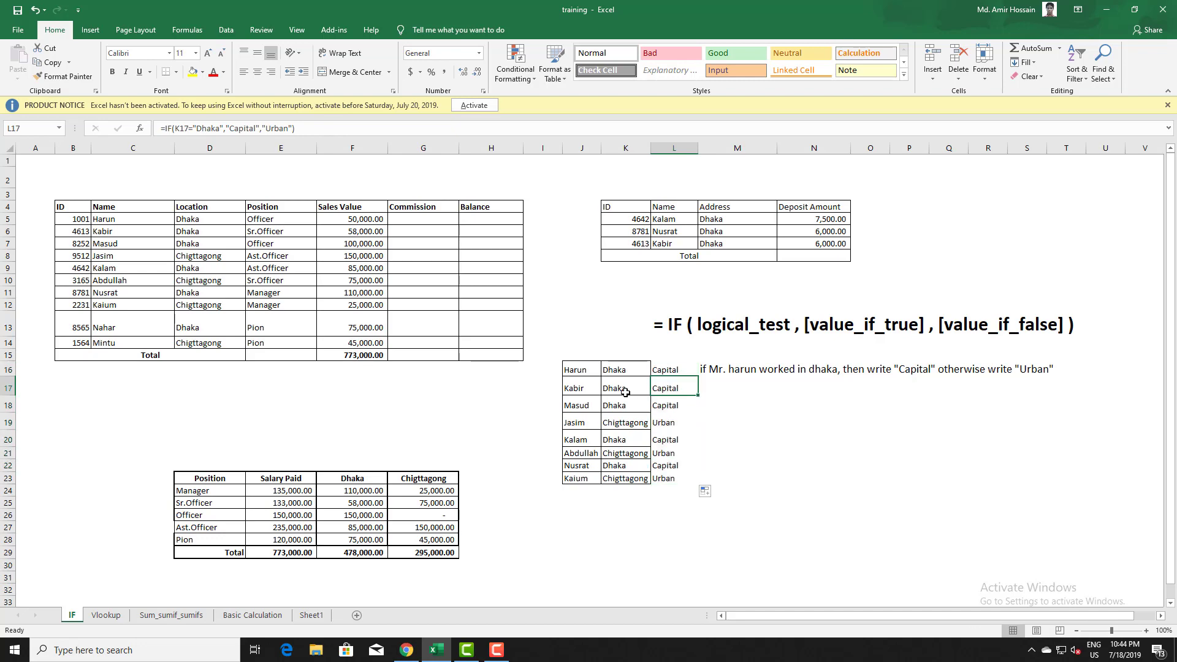
{"action": "left_click", "coordinate": [667, 407]}
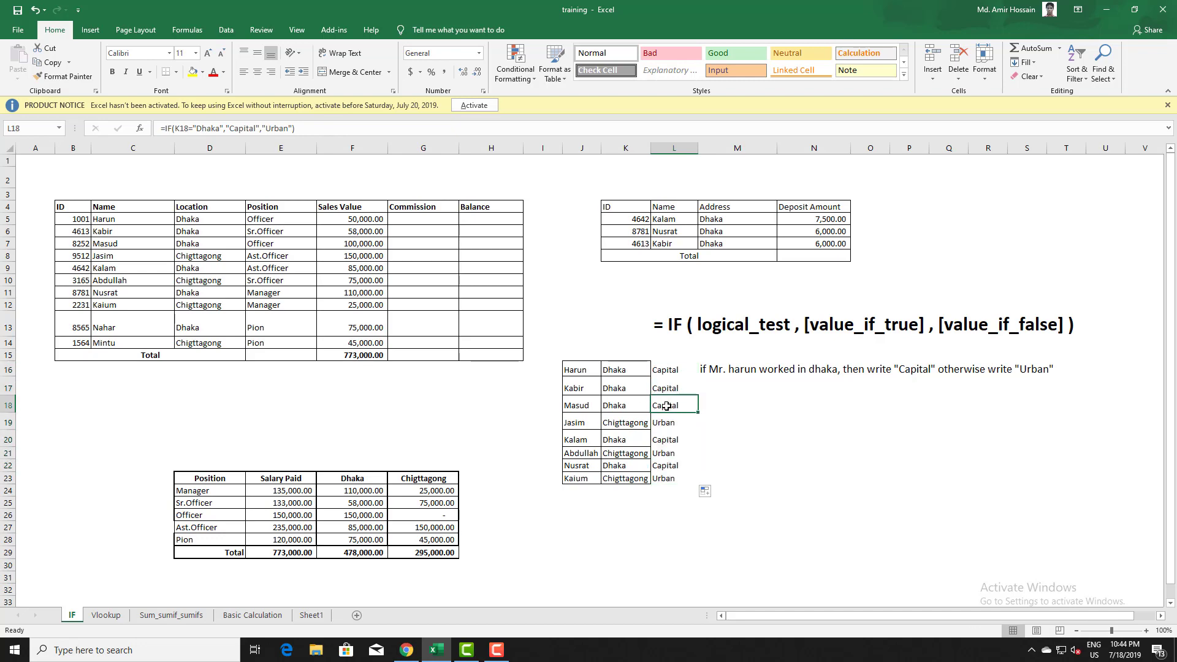
{"action": "left_click", "coordinate": [677, 424]}
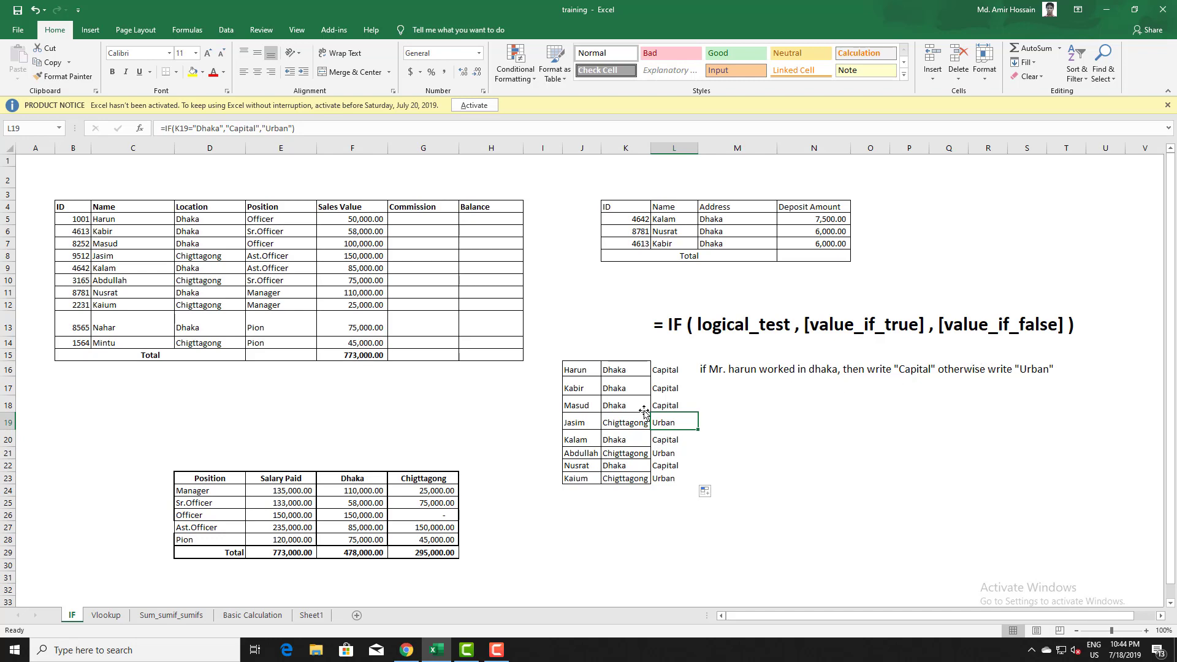
Start an IF formula in G5 of the Commission column with the logical test F5>=100000.
{"action": "left_click", "coordinate": [420, 210]}
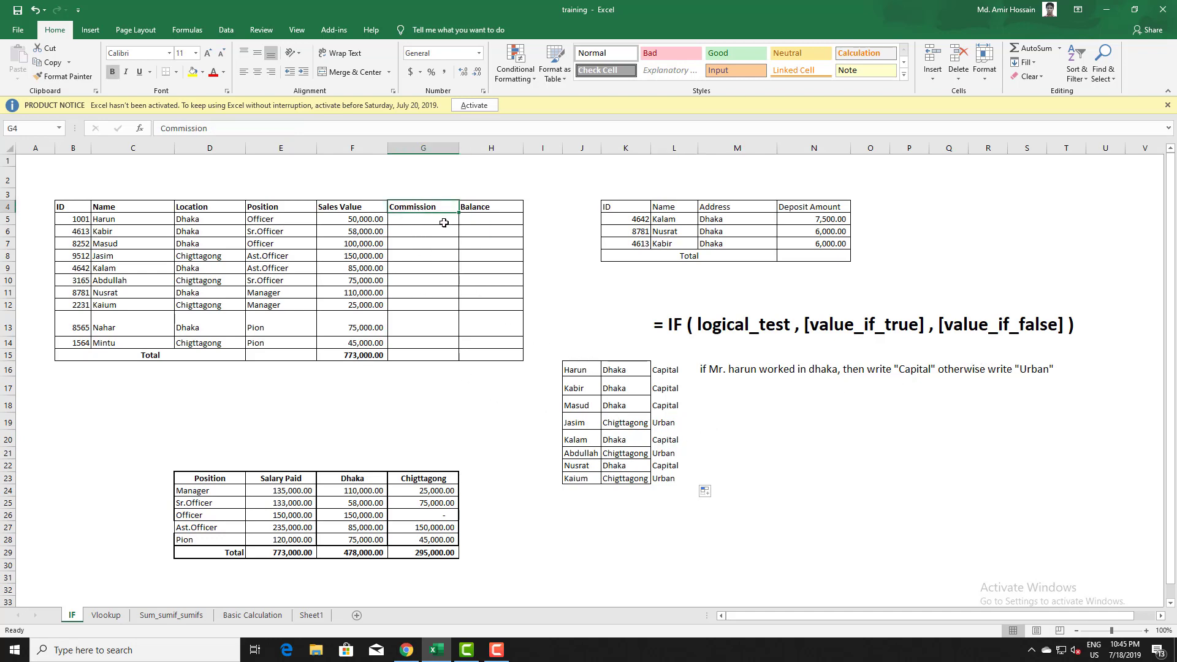
{"action": "left_click", "coordinate": [444, 223]}
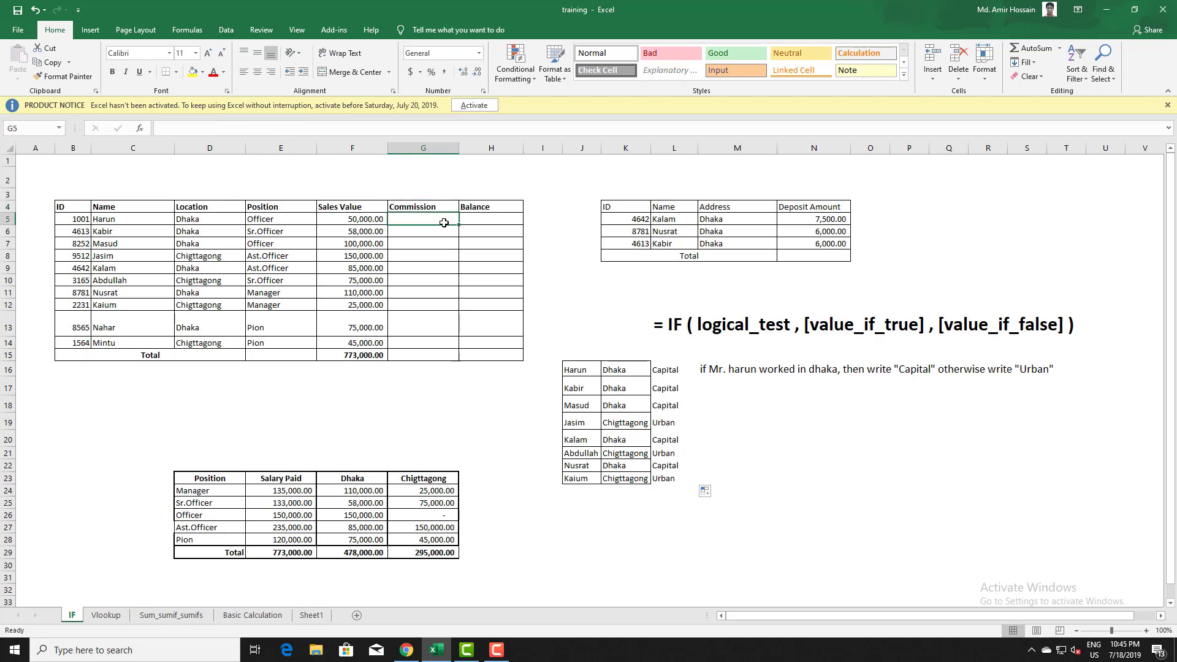
{"action": "key", "text": "Left"}
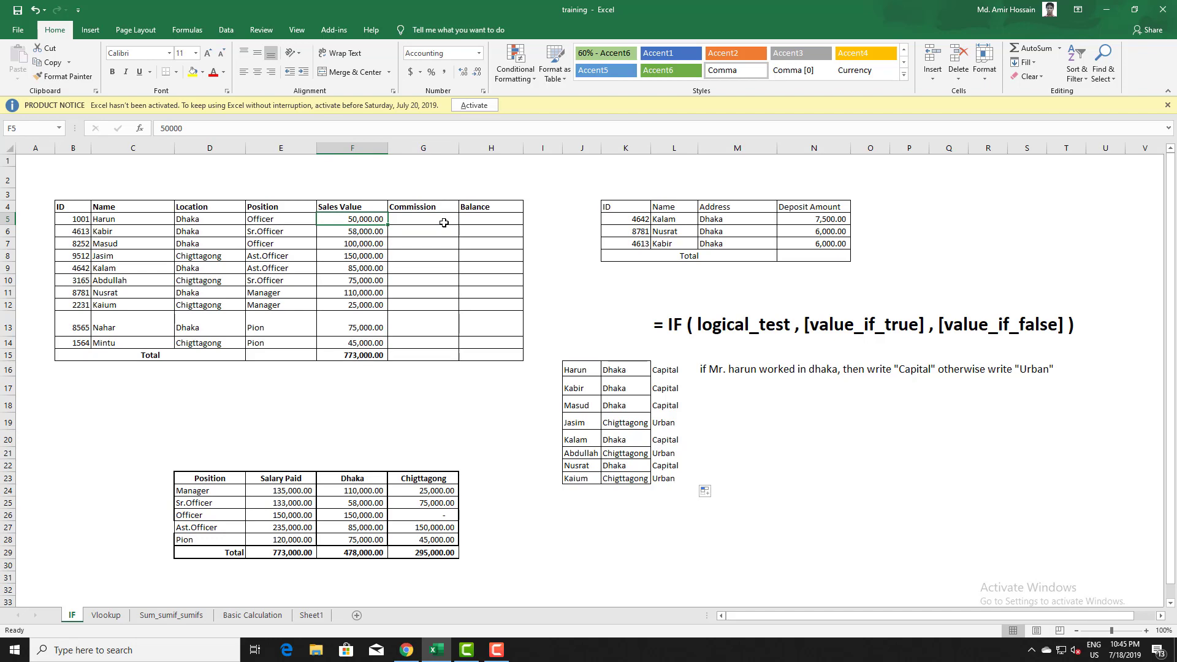
{"action": "left_click", "coordinate": [444, 222]}
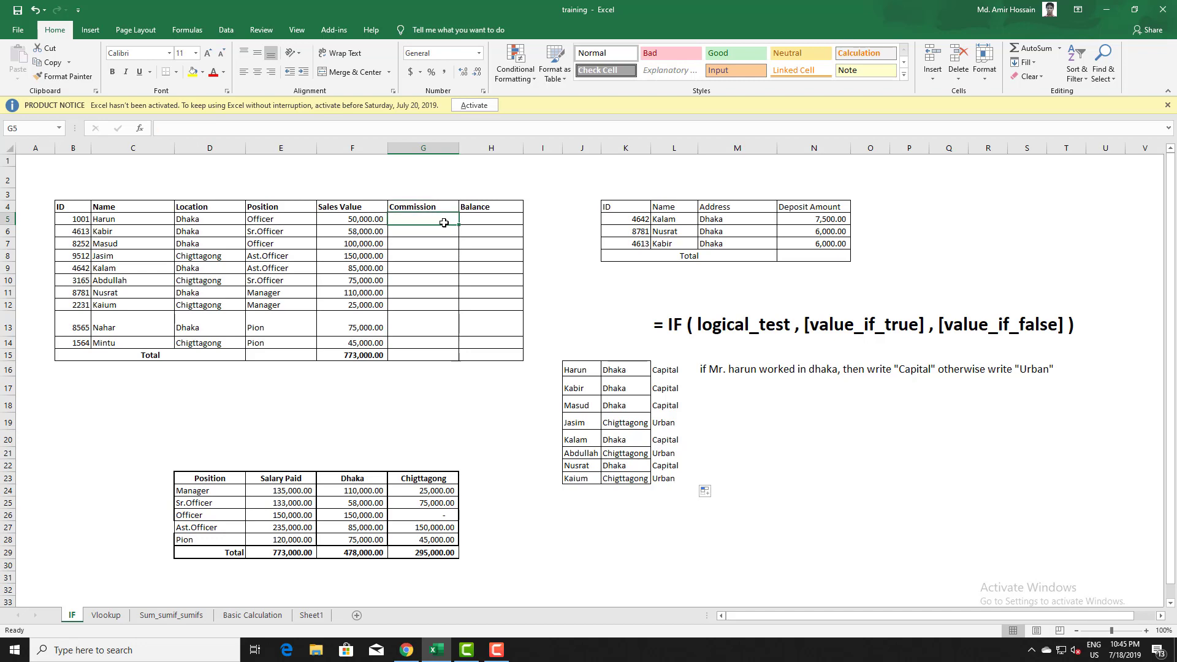
{"action": "type", "text": "="}
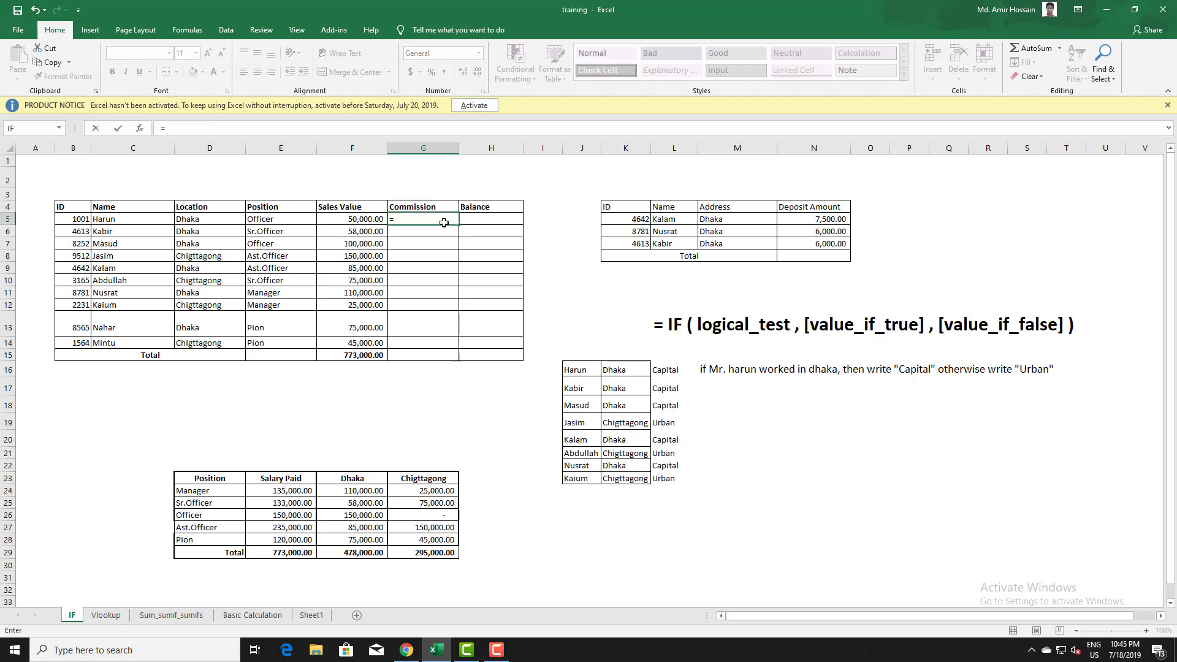
{"action": "type", "text": "IF("}
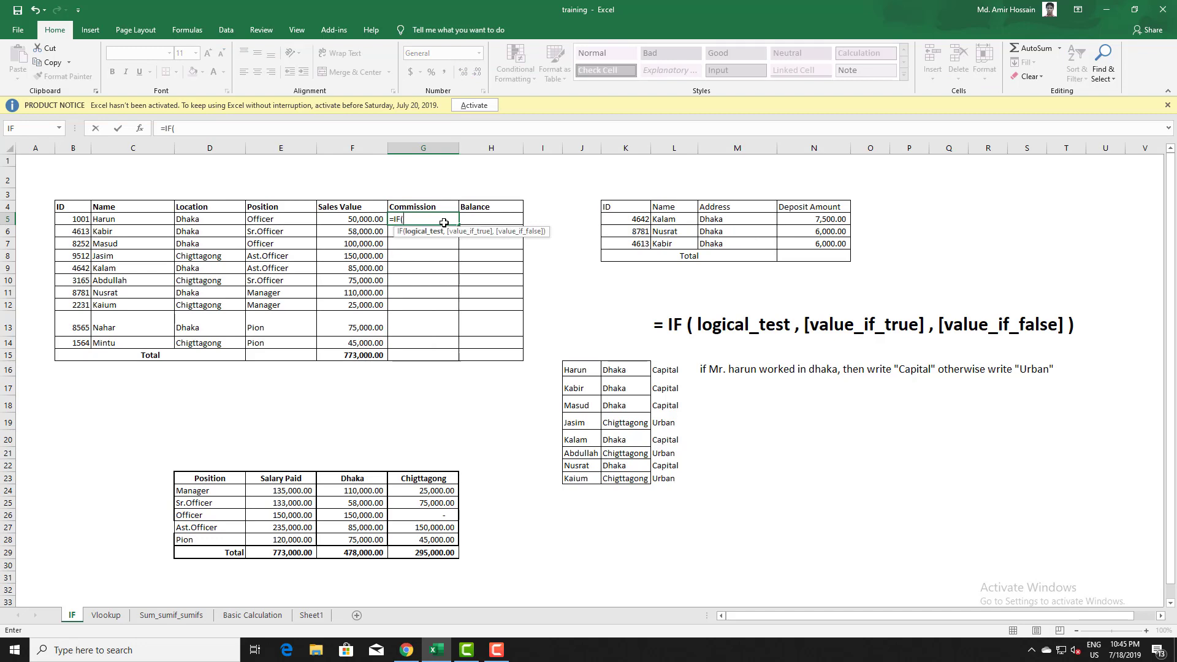
{"action": "left_click", "coordinate": [351, 219]}
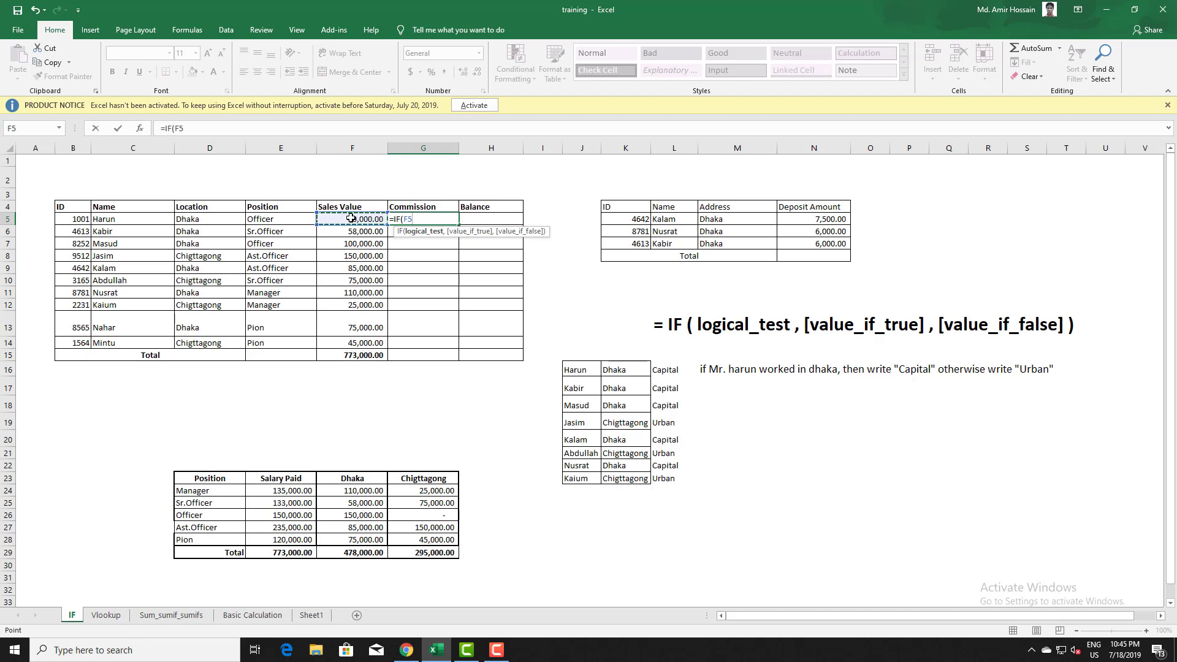
{"action": "type", "text": ">=100000"}
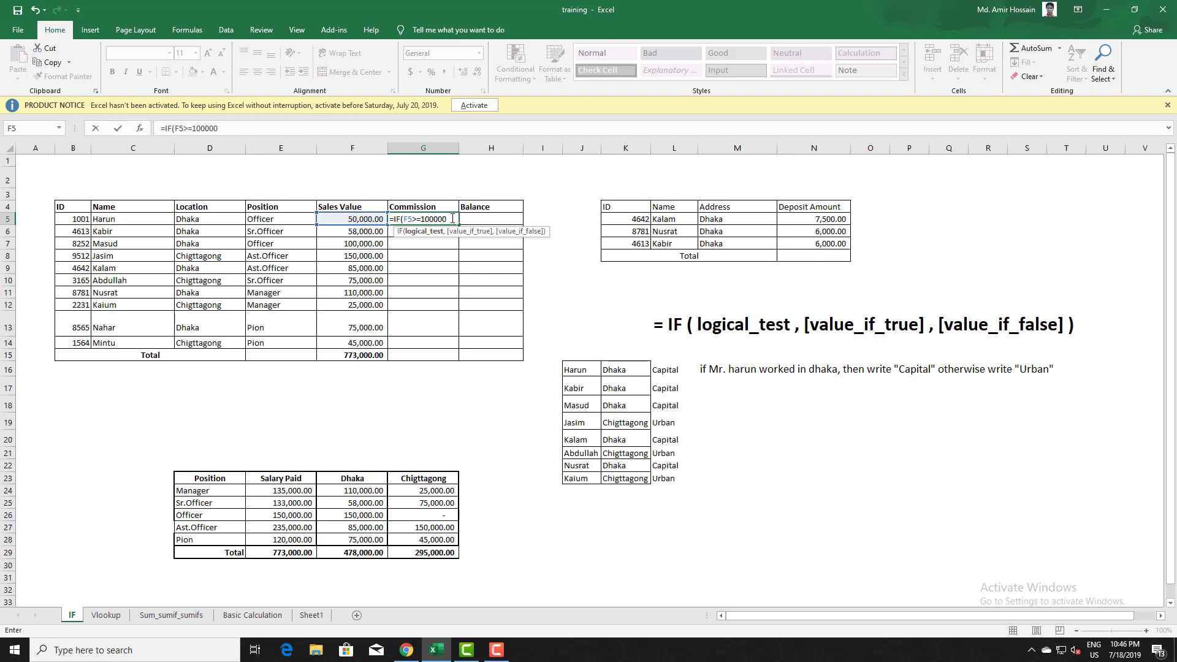
Complete the G5 commission formula with 10000 as the true value and 5000 as the false value, and check it against F5.
{"action": "type", "text": ","}
{"action": "type", "text": "10000"}
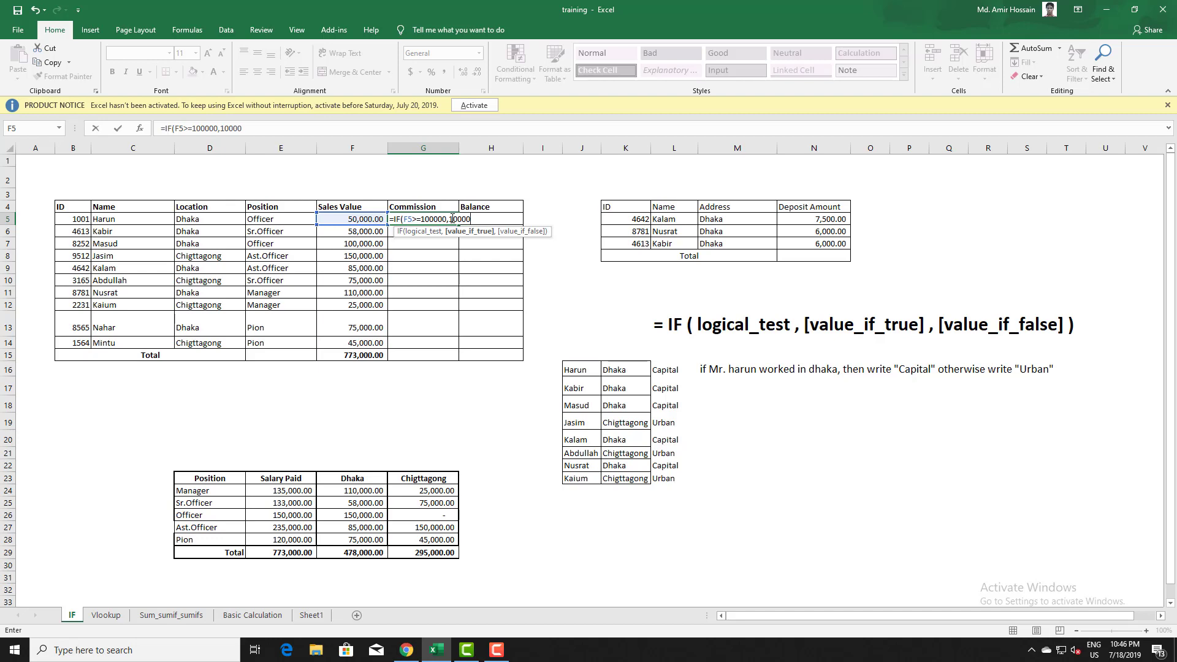
{"action": "type", "text": ",5000"}
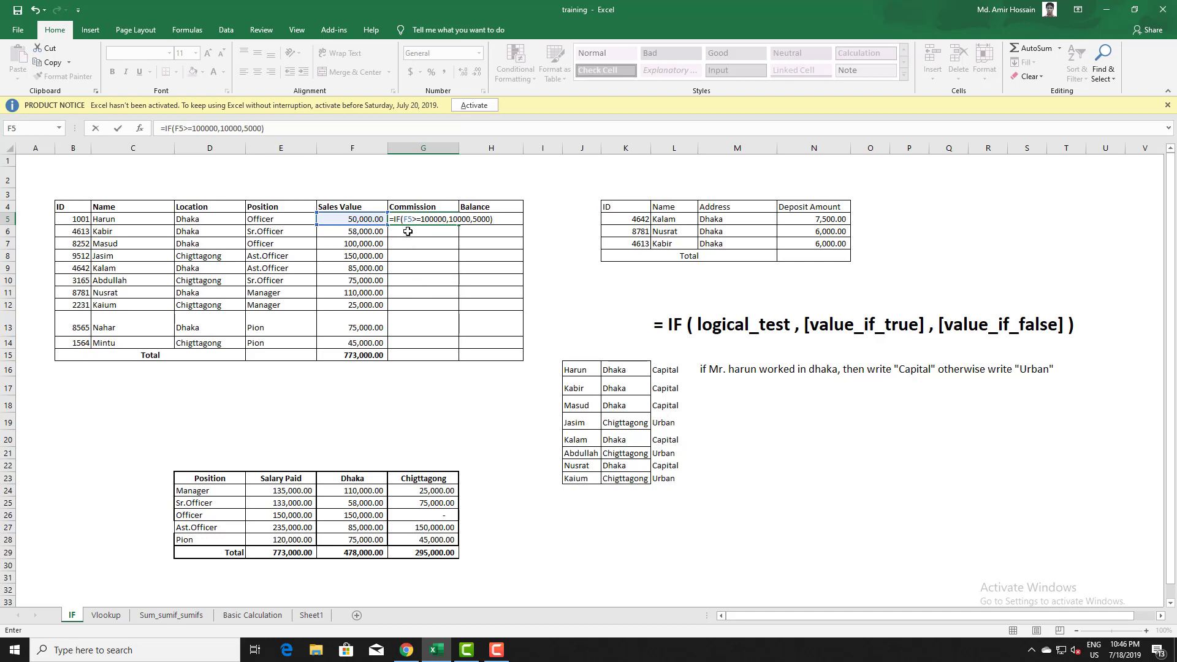
{"action": "left_click", "coordinate": [423, 219]}
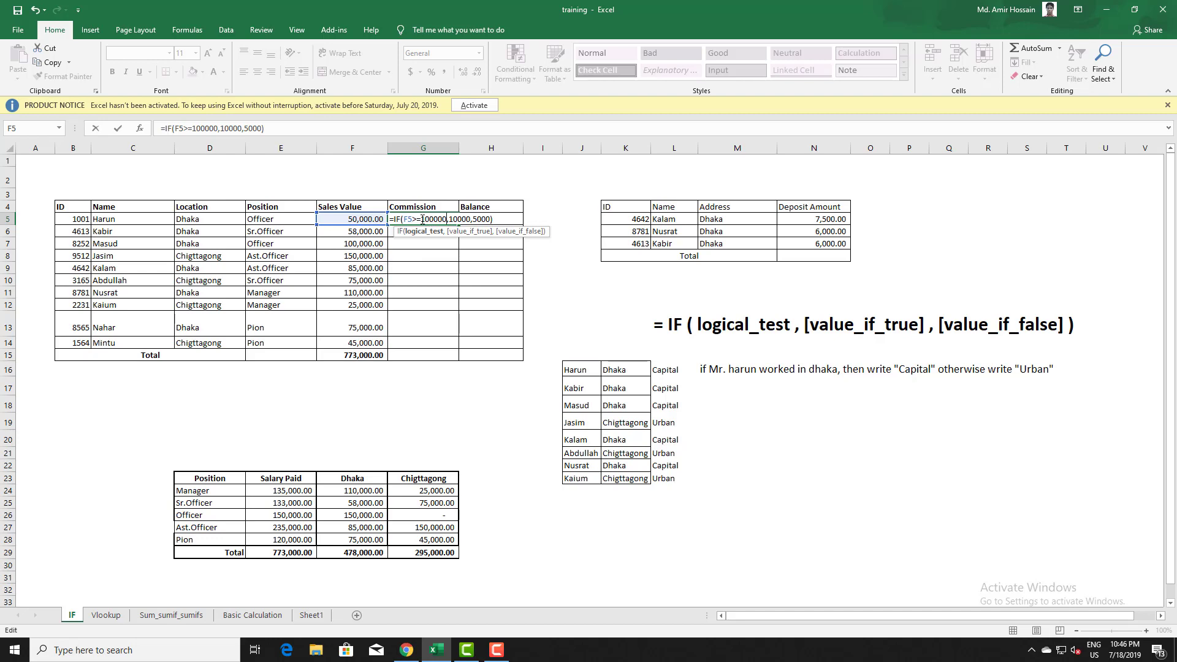
{"action": "left_click", "coordinate": [421, 219]}
{"action": "left_click", "coordinate": [499, 218]}
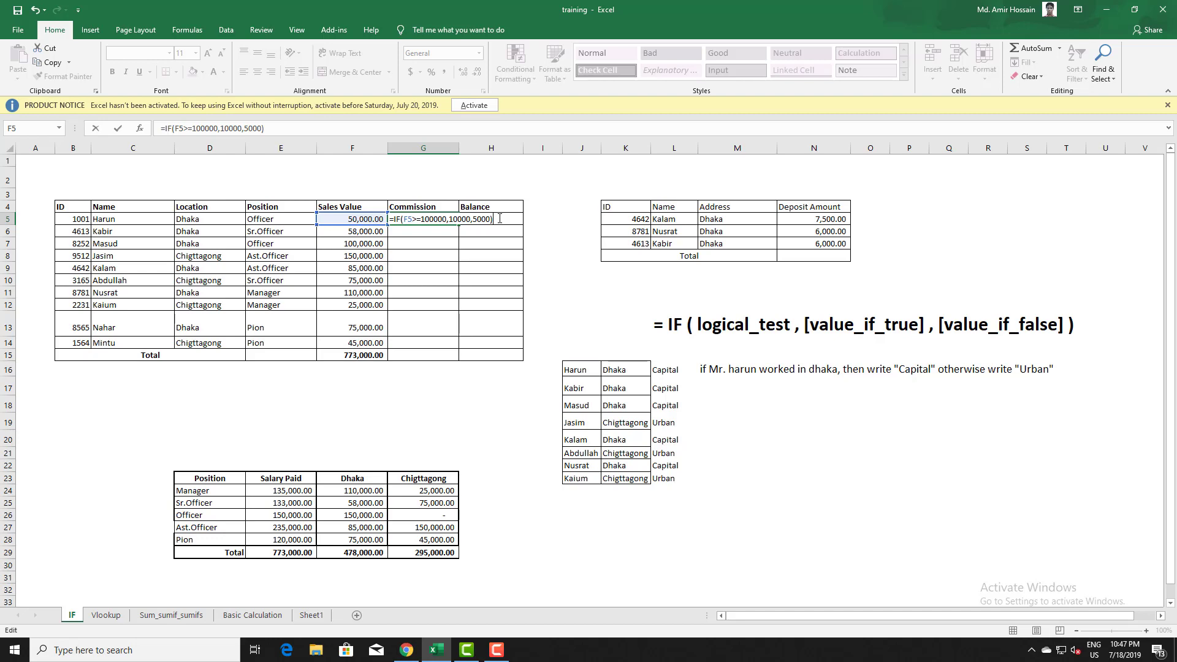
{"action": "key", "text": "Return"}
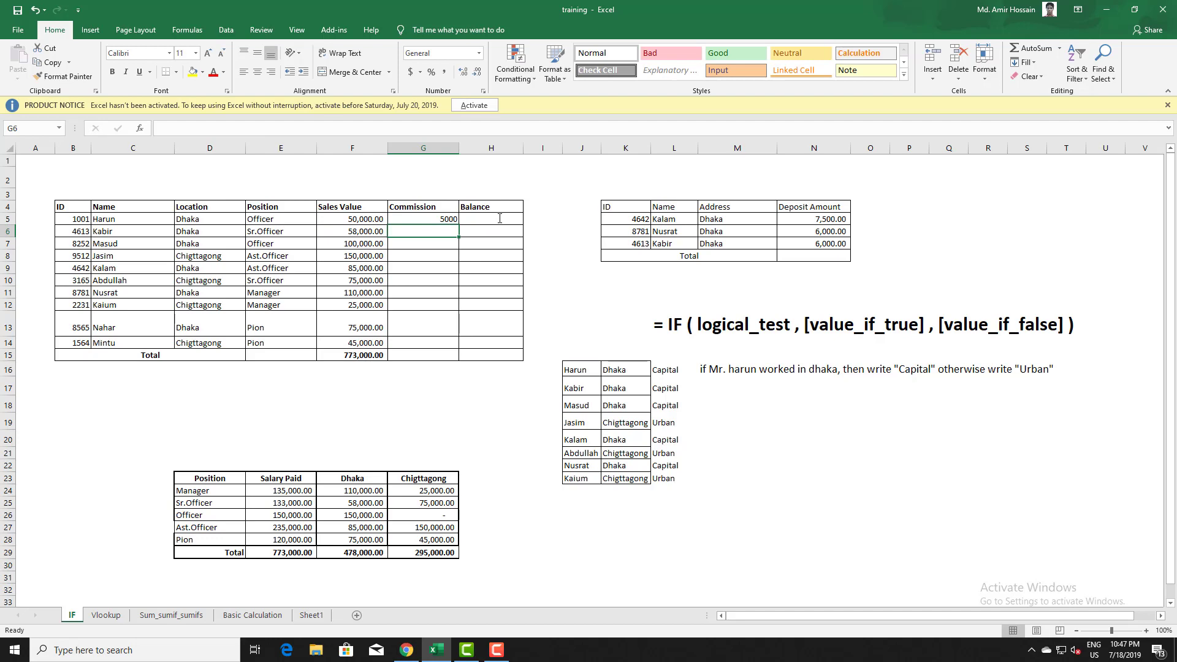
{"action": "left_click", "coordinate": [378, 221]}
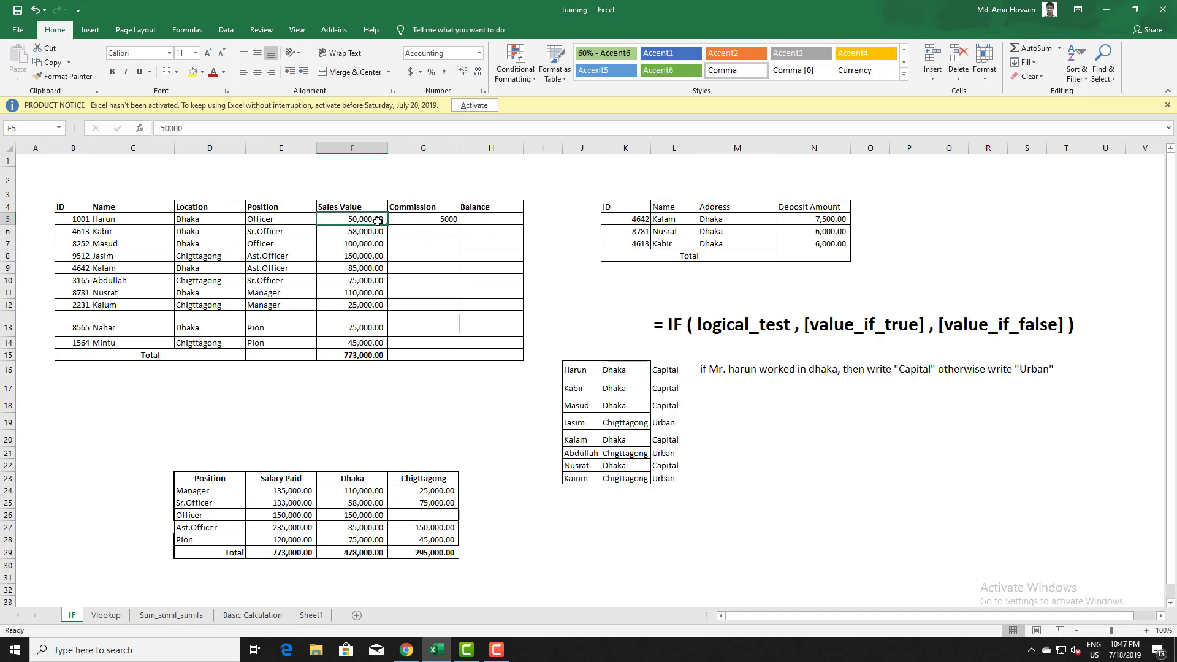
Fill the G5 commission formula down through G14 and check the copied formulas in G6 to G8.
{"action": "left_click", "coordinate": [438, 216]}
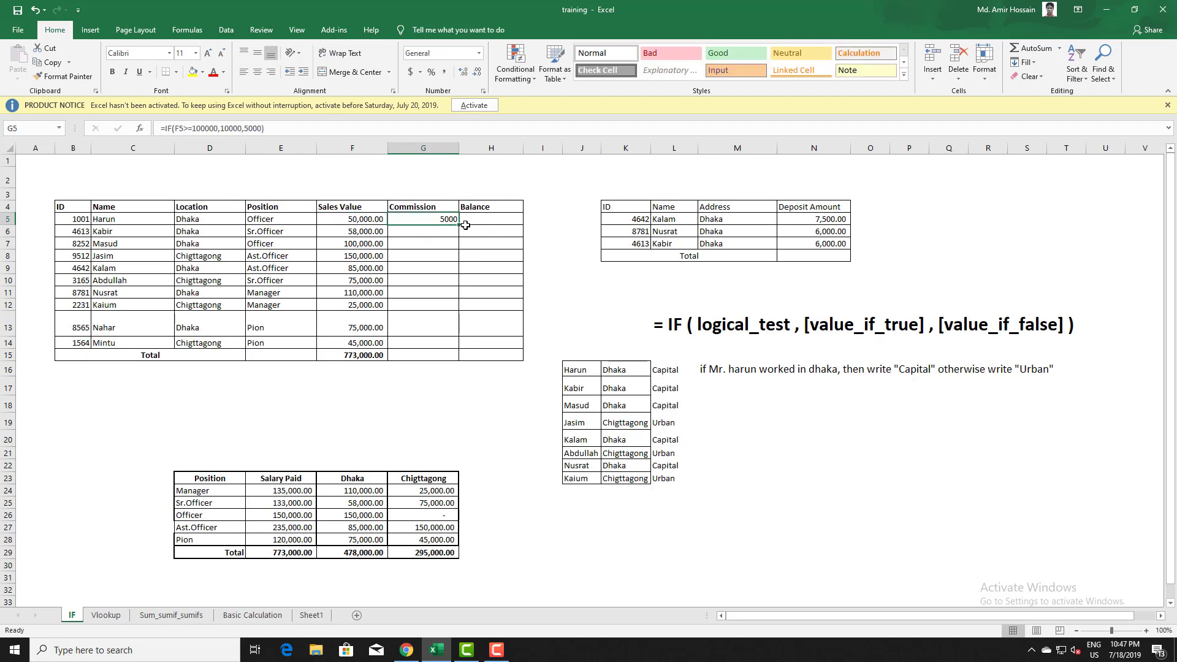
{"action": "left_click_drag", "start_coordinate": [460, 226], "coordinate": [457, 344]}
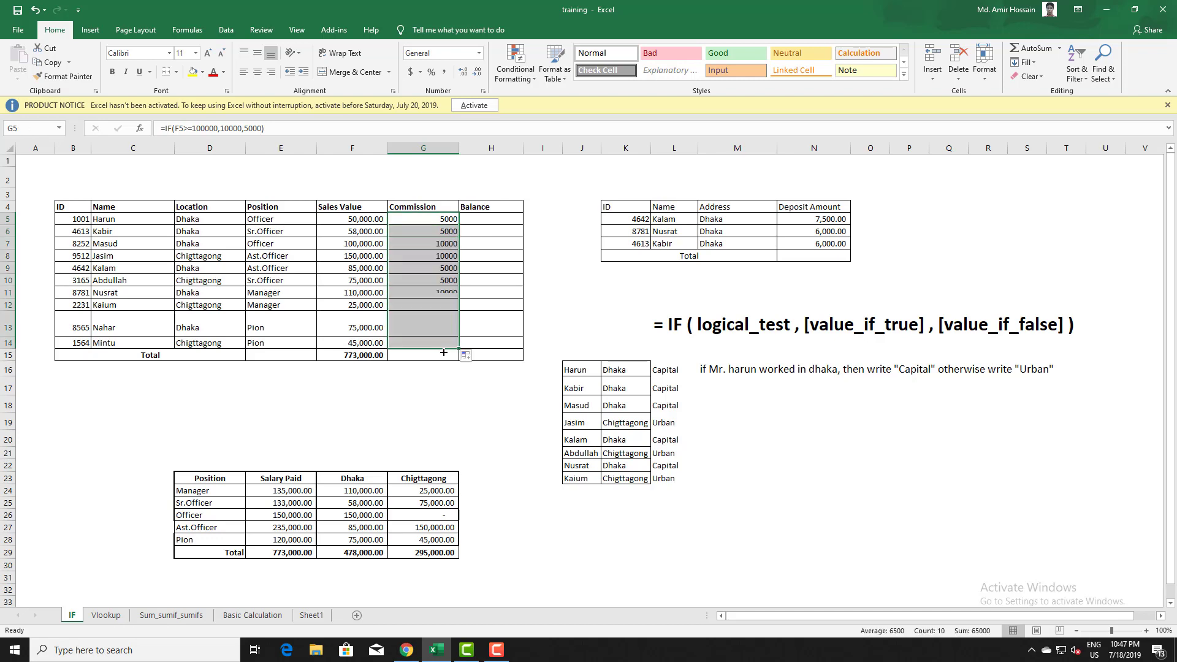
{"action": "left_click", "coordinate": [437, 243]}
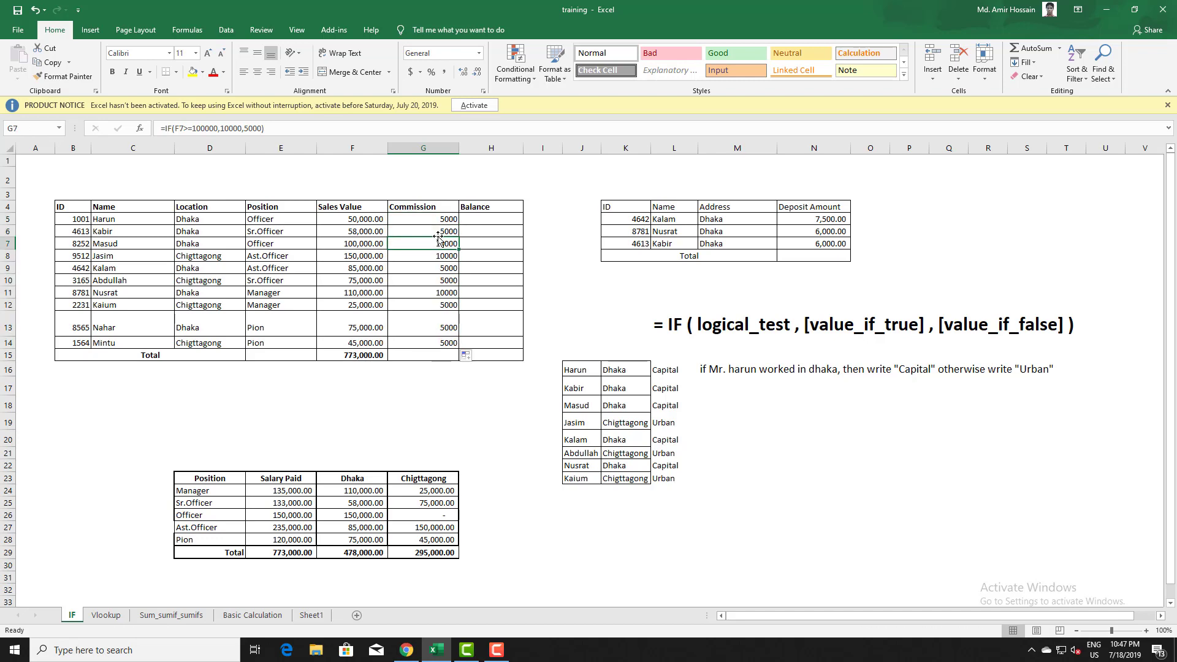
{"action": "left_click", "coordinate": [438, 231]}
{"action": "left_click", "coordinate": [437, 242]}
{"action": "left_click", "coordinate": [445, 261]}
Change the logical test of the G7 commission formula to F7>100000 and check the cell's result.
{"action": "left_click", "coordinate": [435, 243]}
{"action": "left_click", "coordinate": [195, 128]}
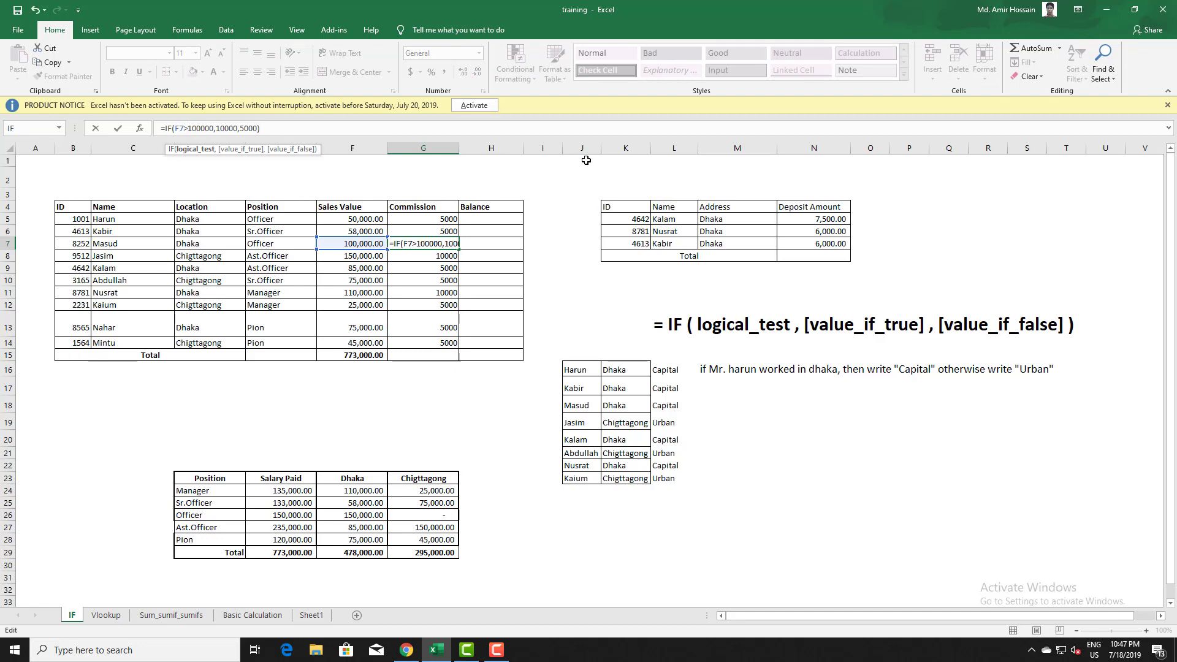
{"action": "key", "text": "Return"}
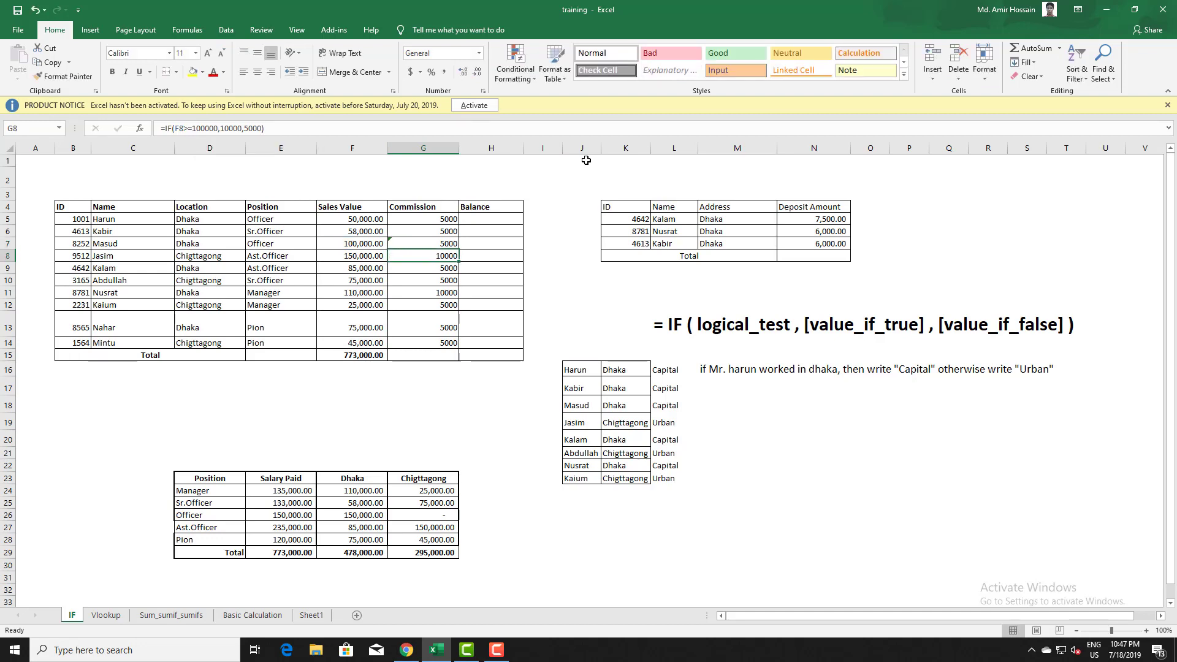
{"action": "left_click", "coordinate": [412, 245]}
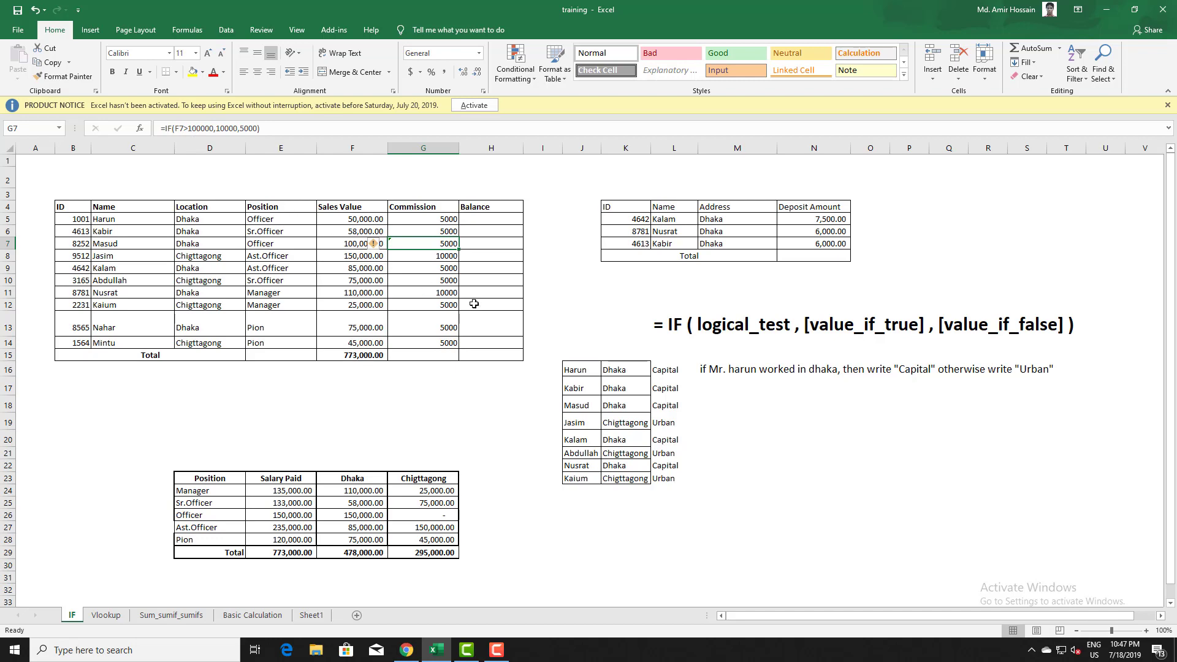
Set the sales value in F7 to 1000001 and check the commission in G7 against it.
{"action": "left_click", "coordinate": [347, 244]}
{"action": "left_click", "coordinate": [209, 129]}
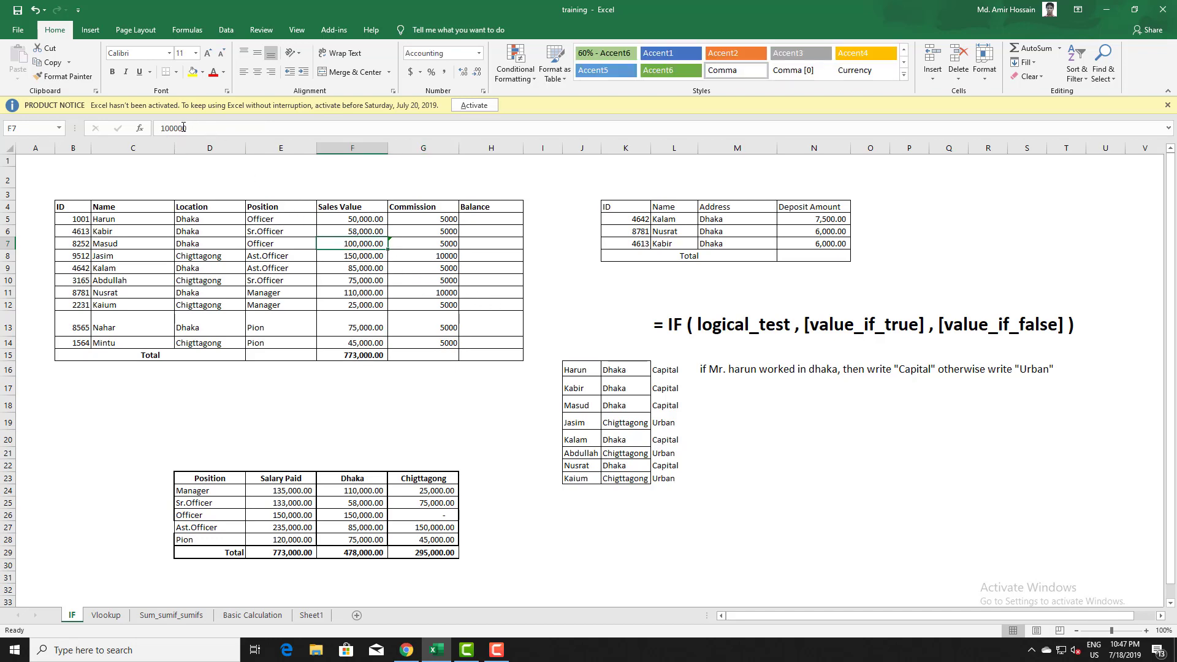
{"action": "type", "text": "1"}
{"action": "key", "text": "Return"}
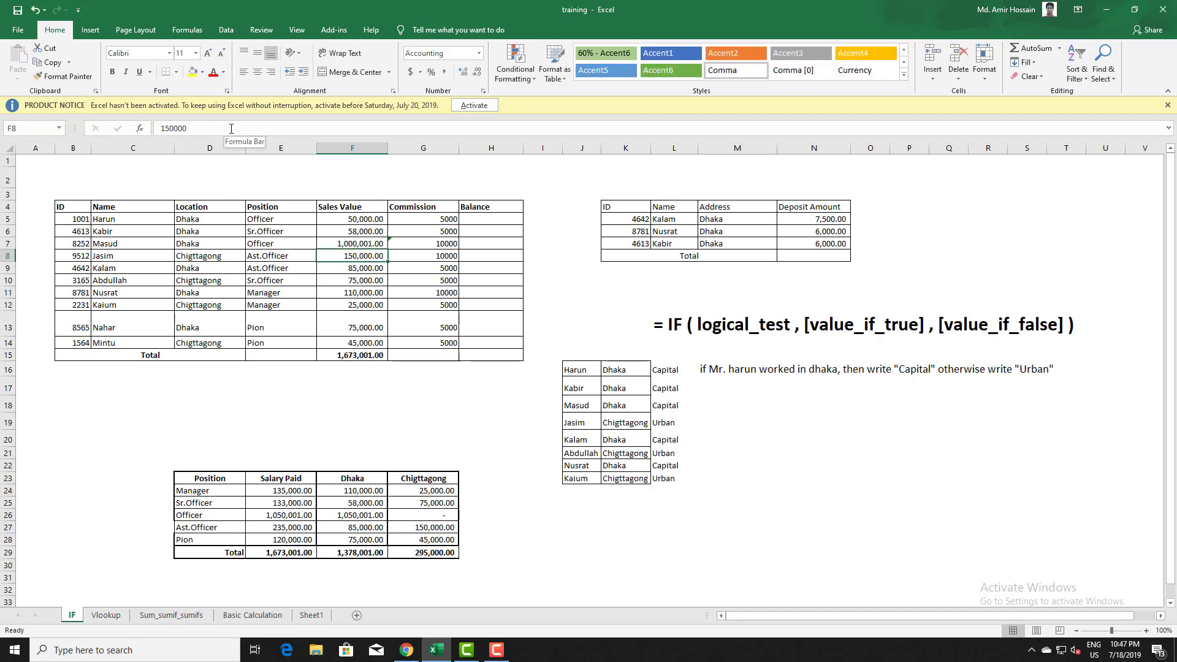
{"action": "key", "text": "Right"}
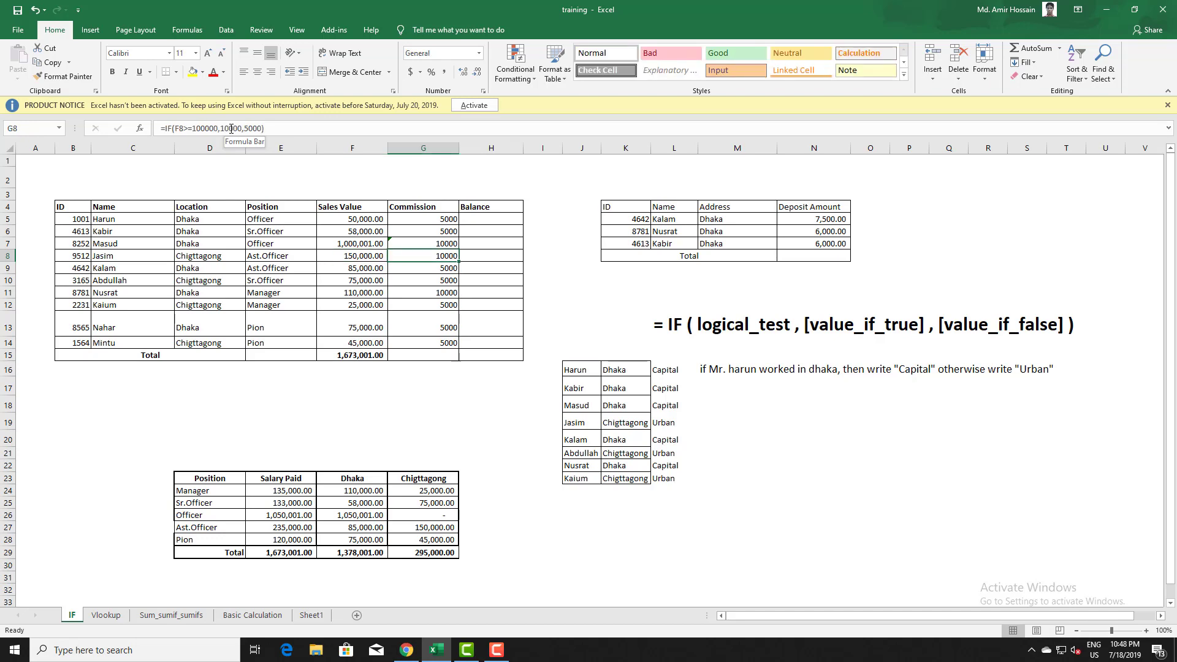
{"action": "key", "text": "Up"}
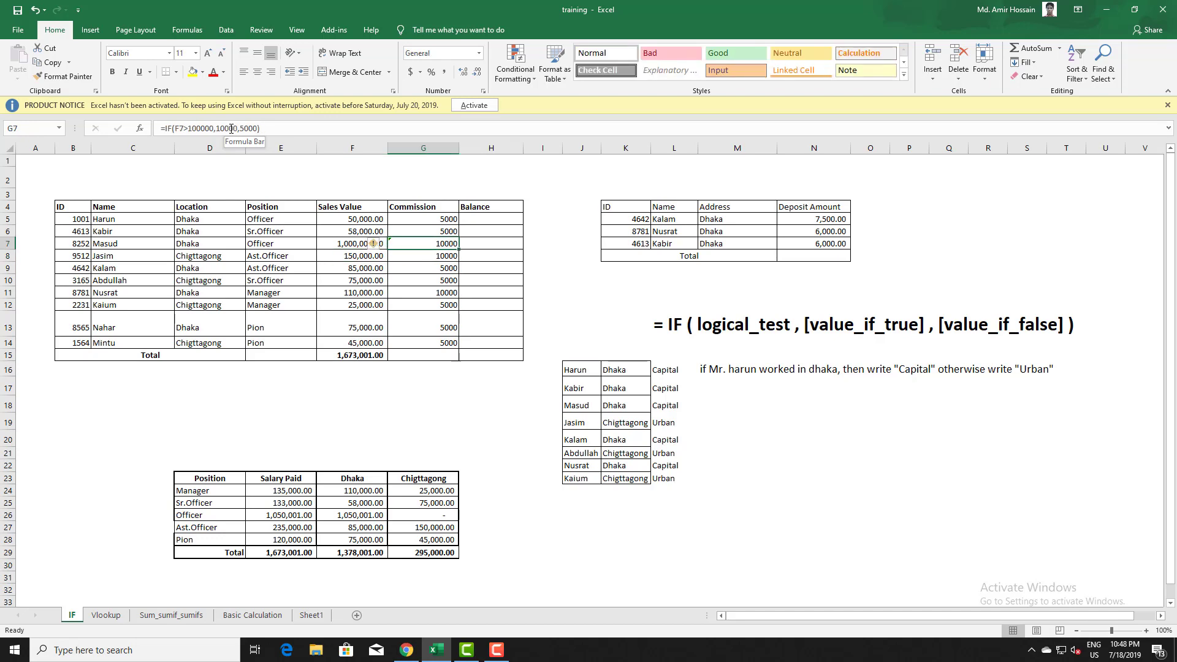